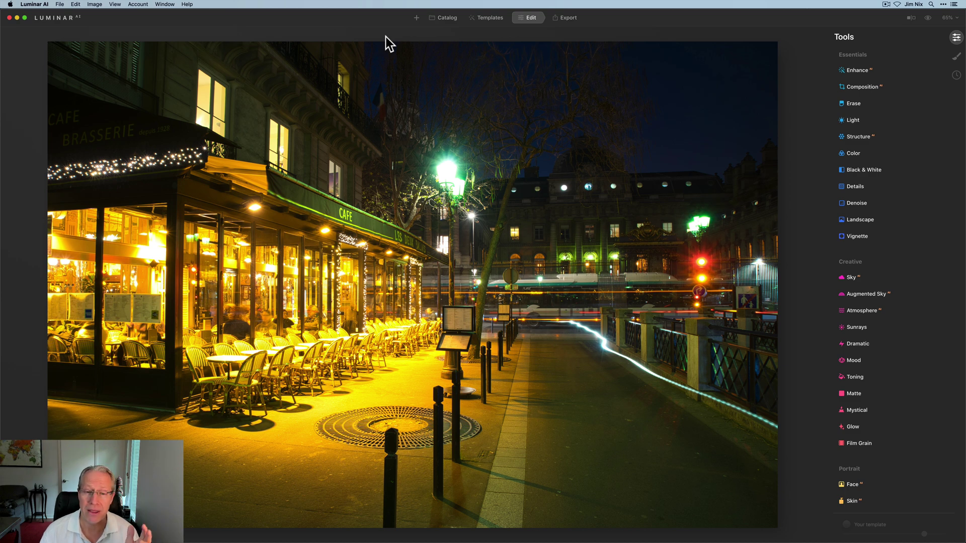
Set Smart Contrast 13, Highlights -14, Shadows 13 and an S-shaped curve, then compare before/after.
{"action": "left_click", "coordinate": [859, 120]}
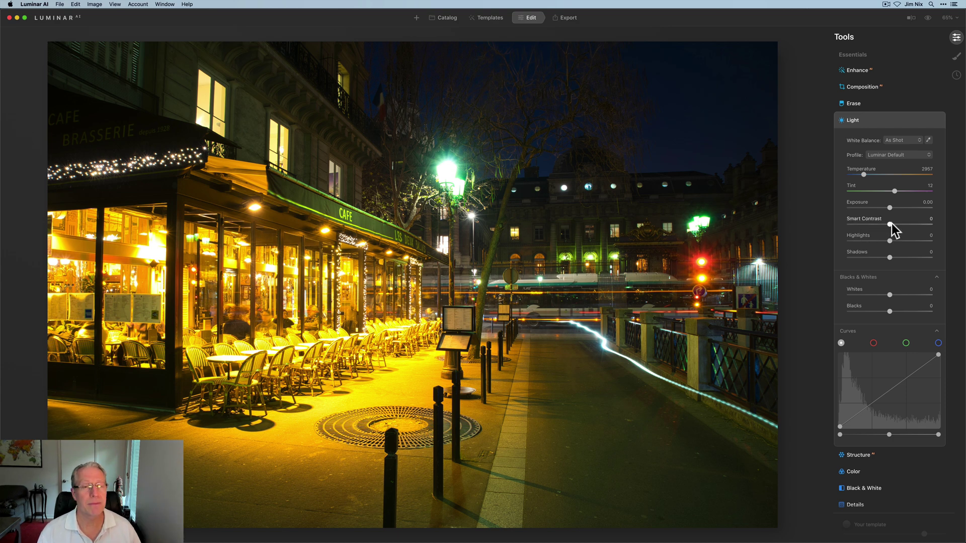
{"action": "left_click_drag", "start_coordinate": [892, 225], "coordinate": [895, 257]}
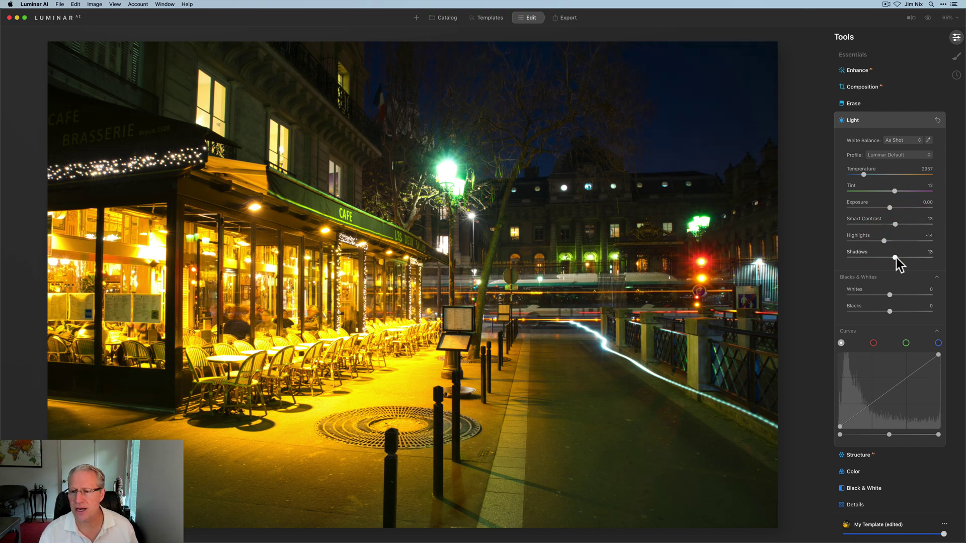
{"action": "left_click_drag", "start_coordinate": [907, 379], "coordinate": [875, 404]}
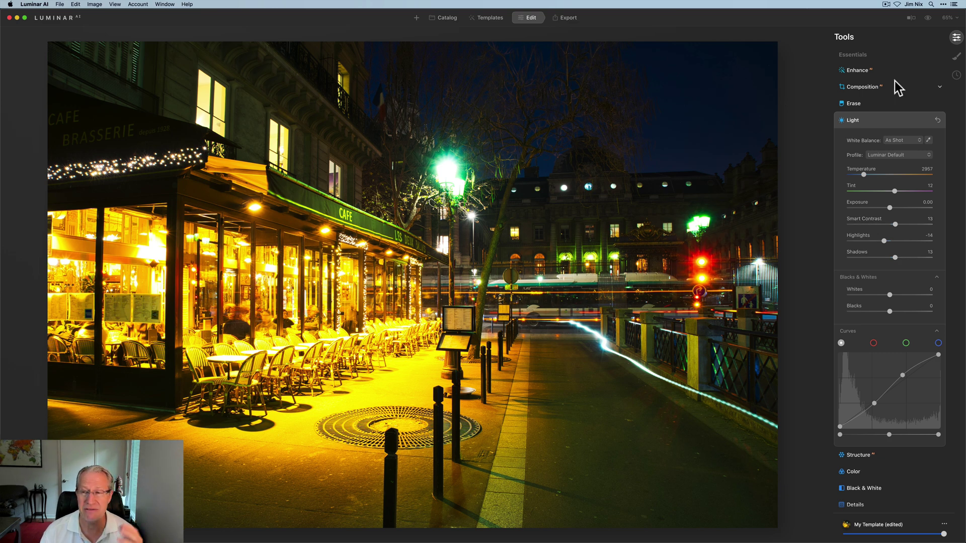
{"action": "left_click", "coordinate": [928, 18]}
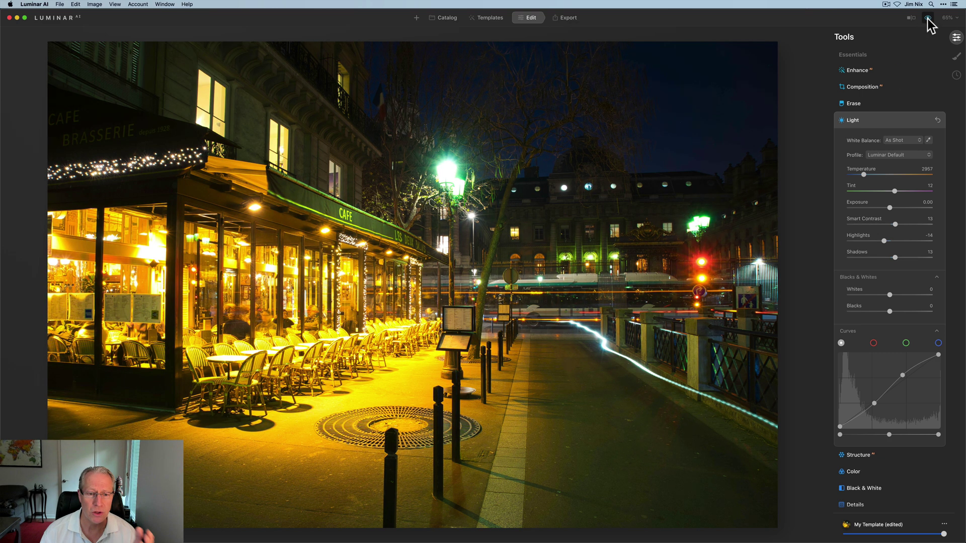
{"action": "left_click", "coordinate": [928, 18]}
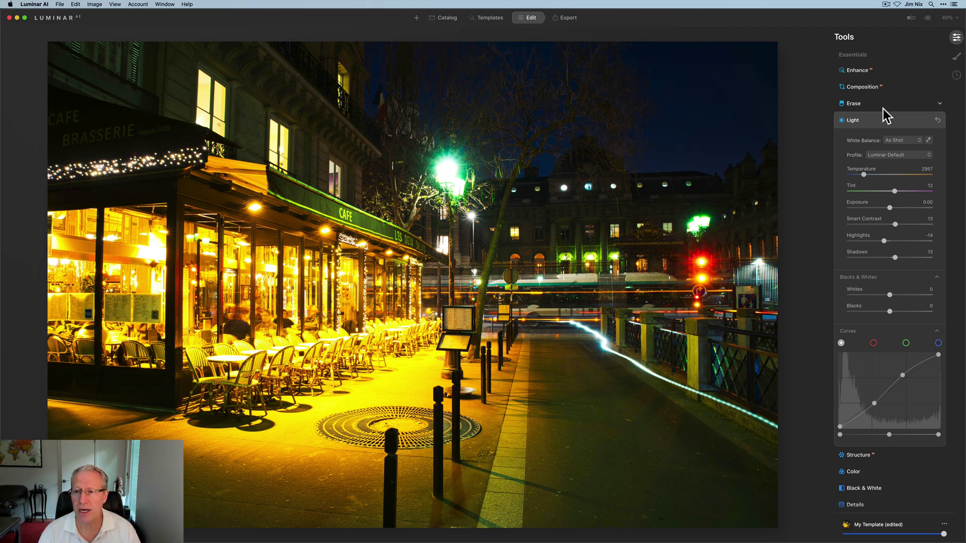
In Color HSL, darken Yellow luminance and cut Yellow saturation to -27.
{"action": "left_click", "coordinate": [883, 122]}
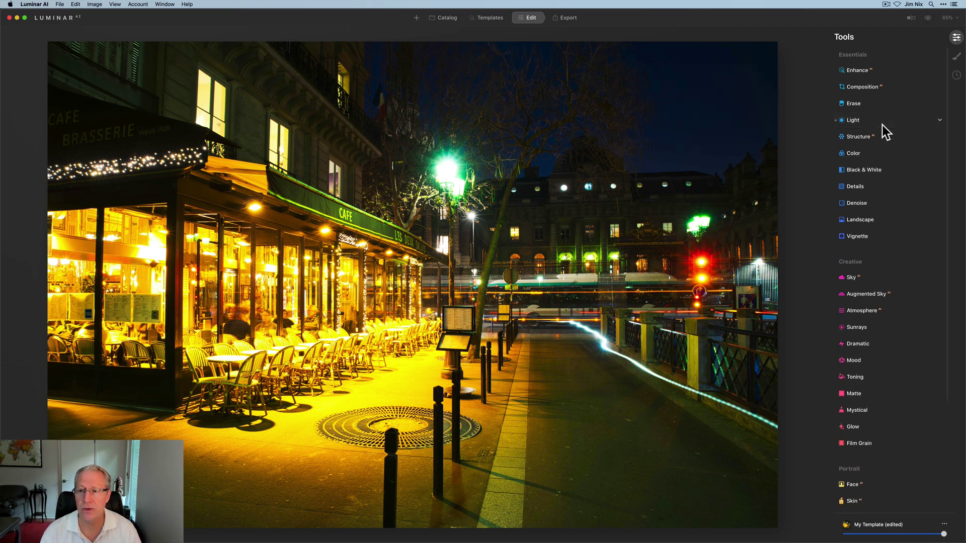
{"action": "left_click", "coordinate": [856, 153]}
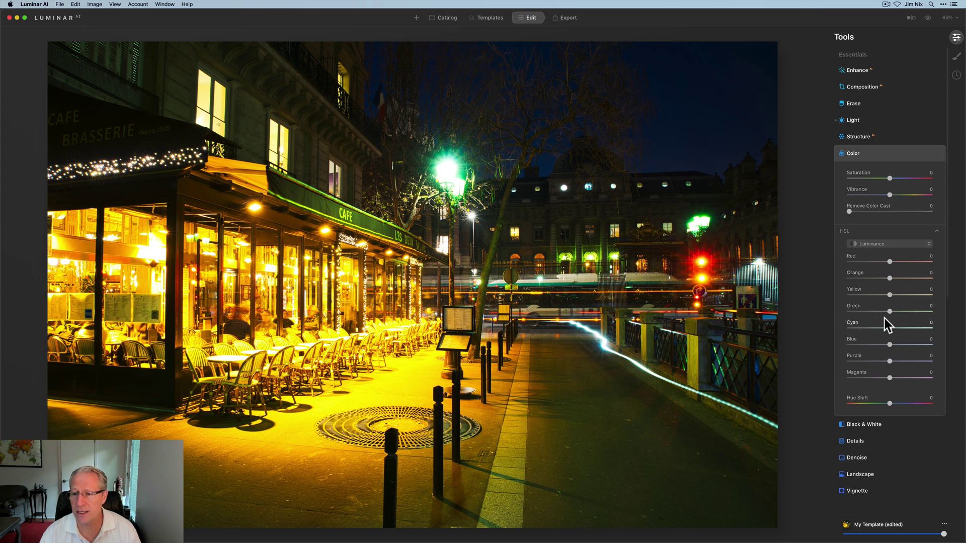
{"action": "left_click_drag", "start_coordinate": [889, 295], "coordinate": [879, 296]}
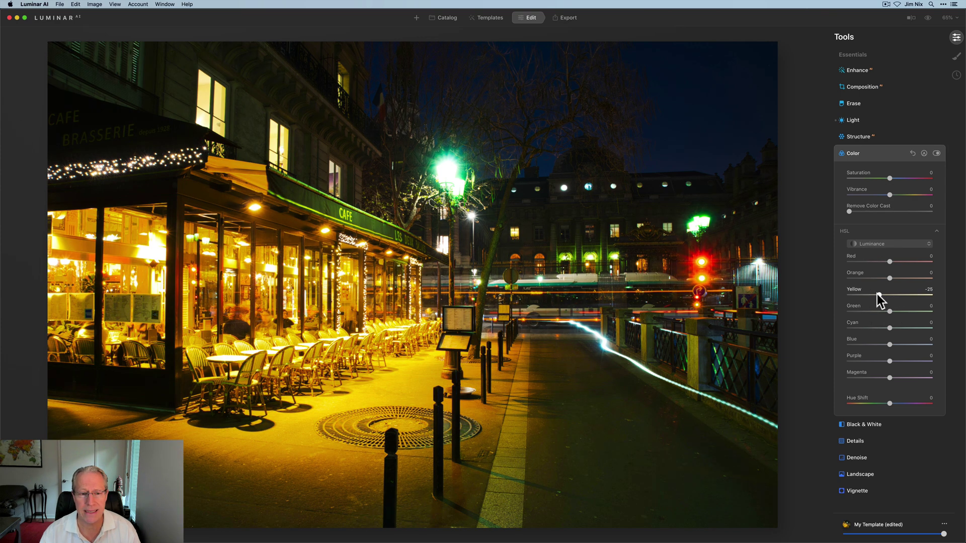
{"action": "left_click", "coordinate": [886, 244]}
{"action": "left_click", "coordinate": [881, 263]}
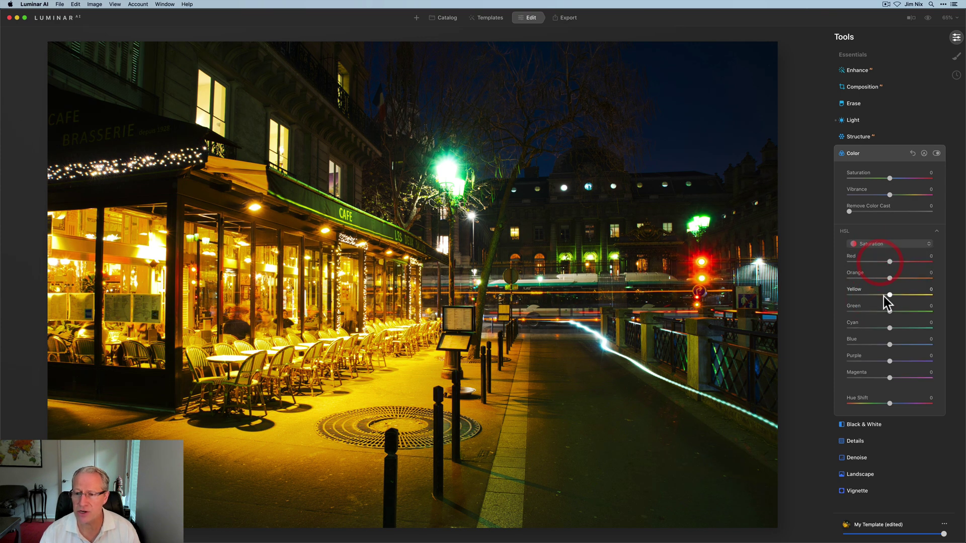
{"action": "left_click_drag", "start_coordinate": [883, 295], "coordinate": [877, 295]}
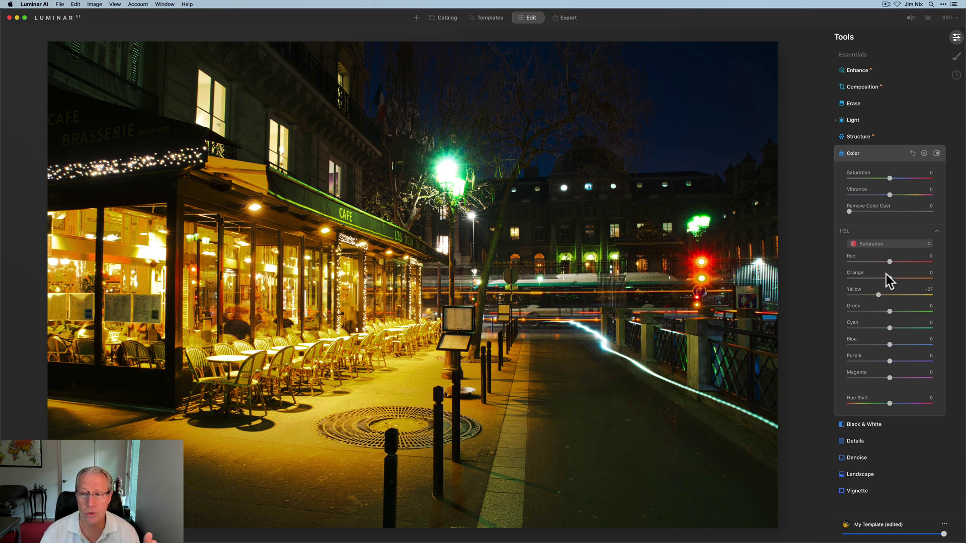
Cool the Temperature, then reset both Light and Color adjustments to defaults.
{"action": "left_click", "coordinate": [869, 125]}
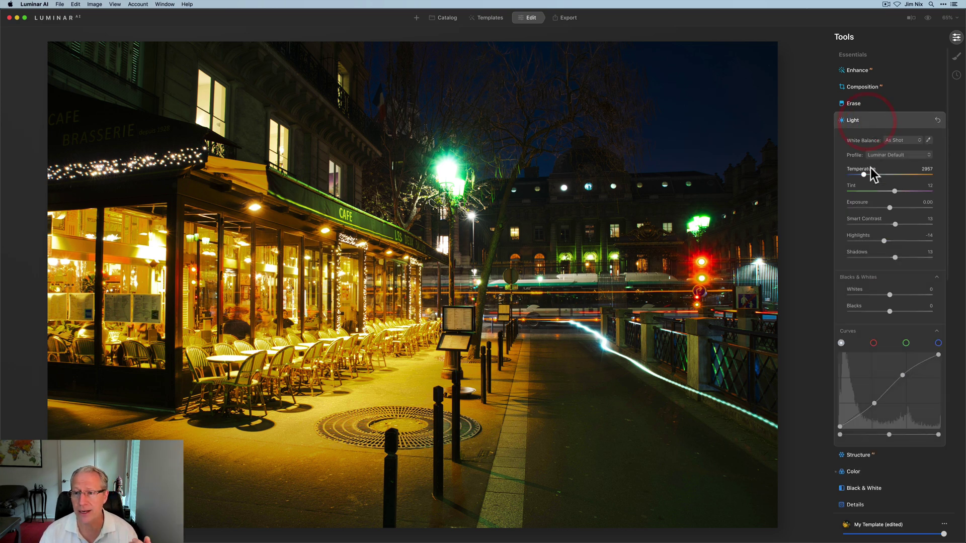
{"action": "left_click_drag", "start_coordinate": [862, 174], "coordinate": [856, 174]}
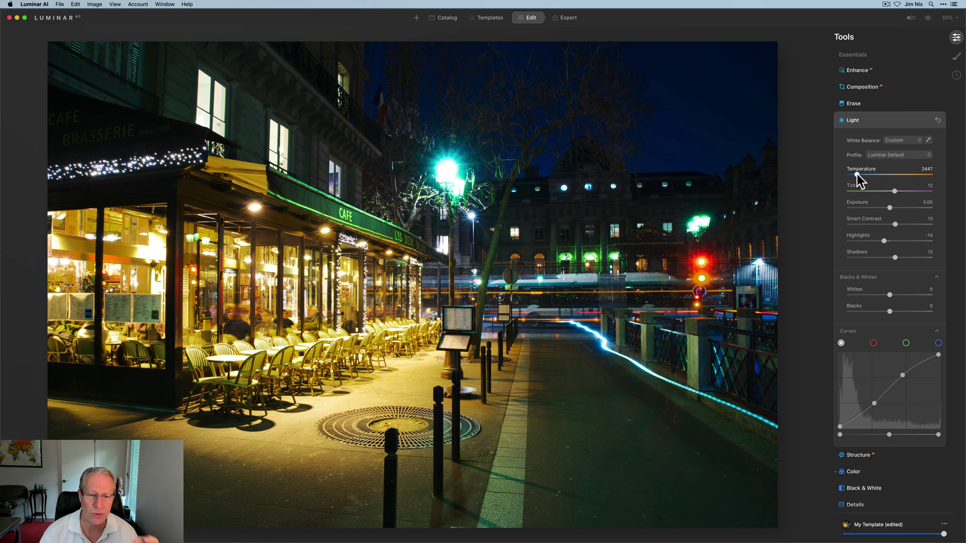
{"action": "left_click", "coordinate": [937, 120]}
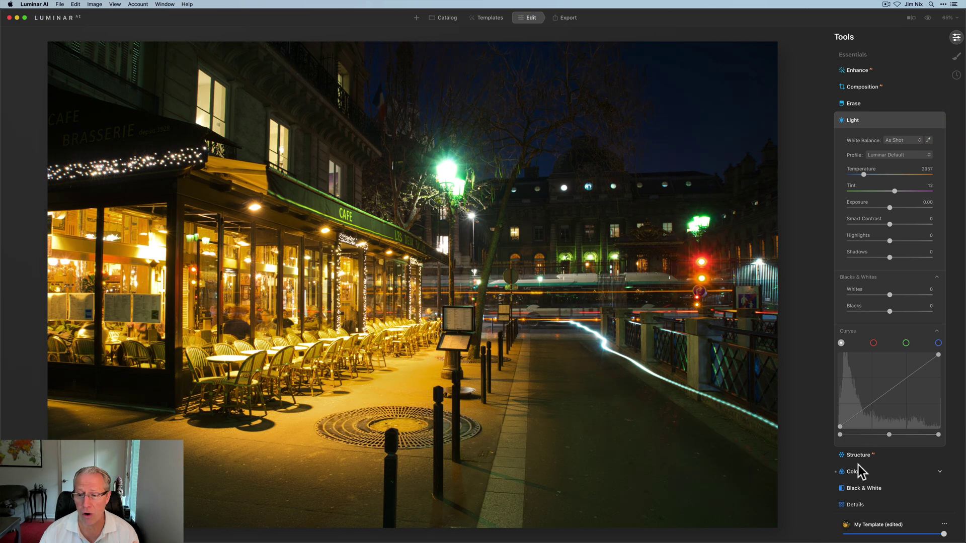
{"action": "left_click", "coordinate": [856, 472]}
{"action": "left_click", "coordinate": [914, 153]}
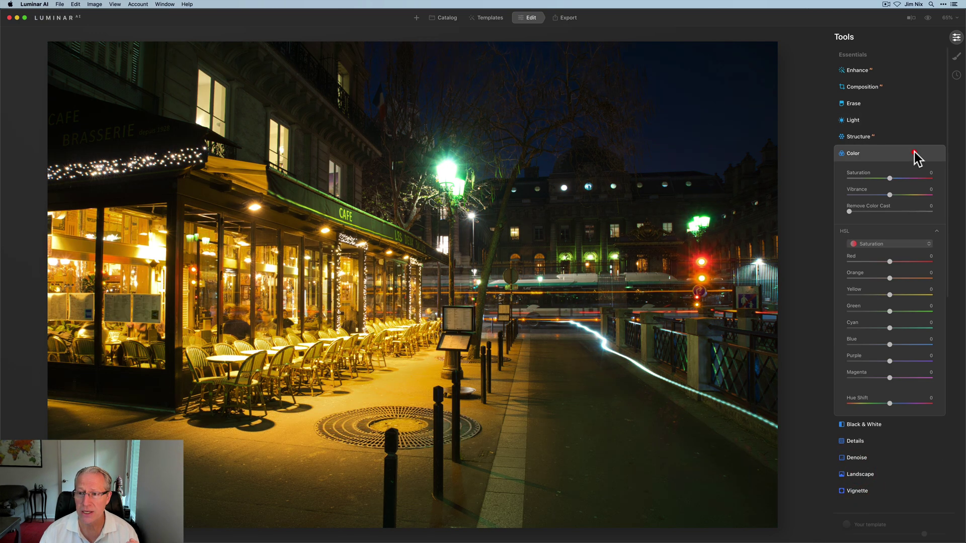
{"action": "left_click", "coordinate": [883, 155]}
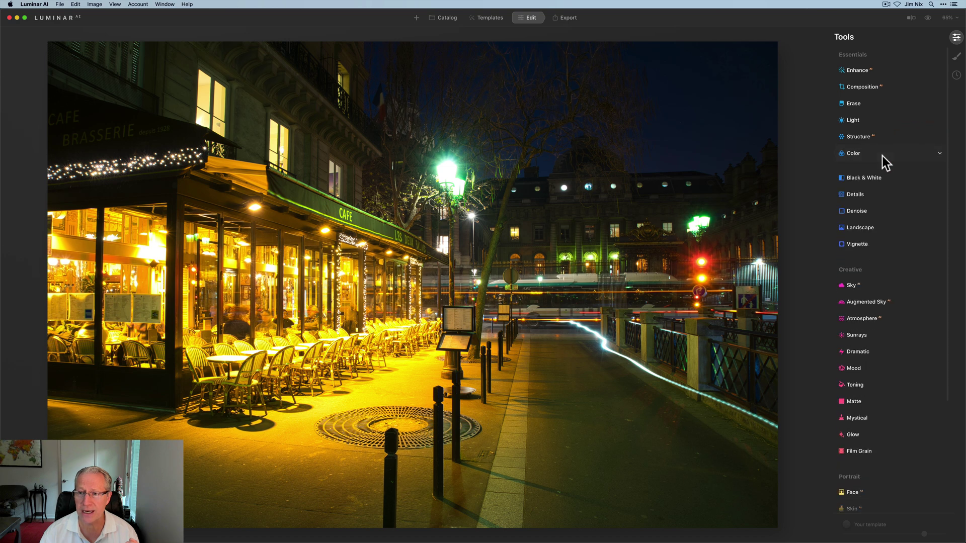
Preview the Daylight, Cloudy and Shade white balance presets.
{"action": "left_click", "coordinate": [856, 120]}
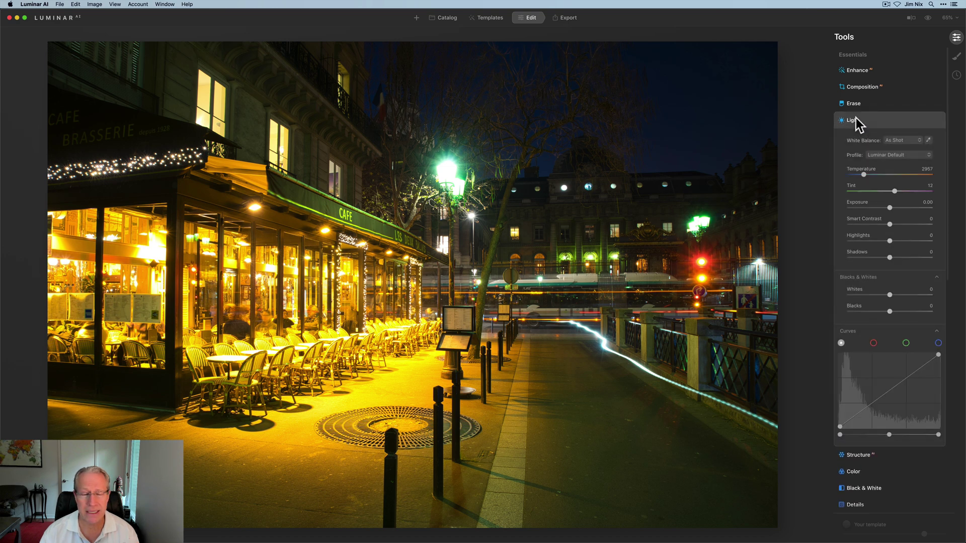
{"action": "left_click", "coordinate": [896, 142]}
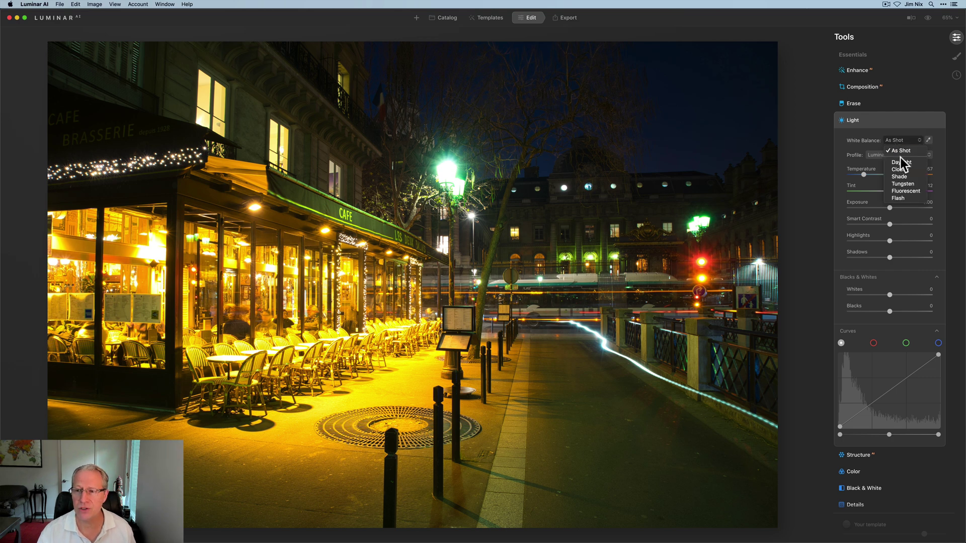
{"action": "left_click", "coordinate": [901, 161]}
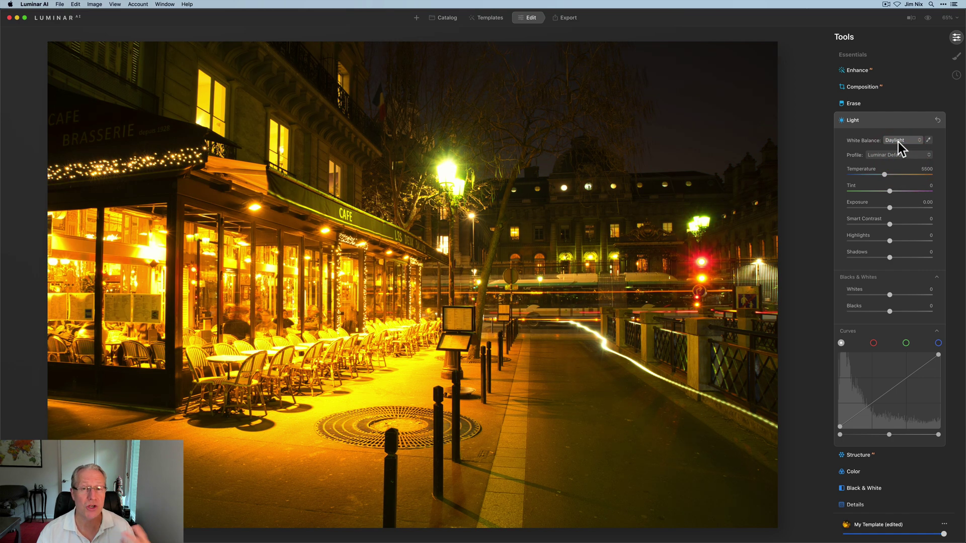
{"action": "left_click", "coordinate": [899, 142]}
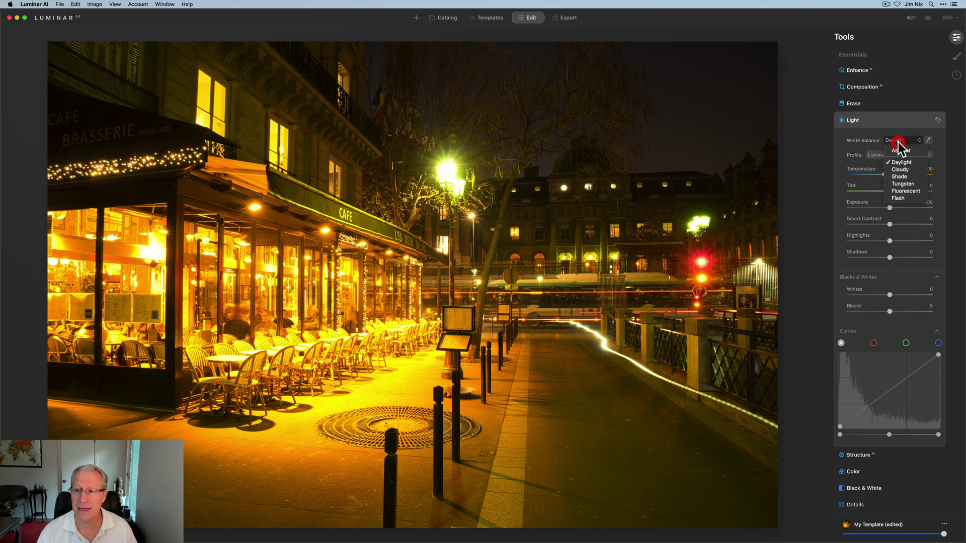
{"action": "left_click", "coordinate": [898, 171]}
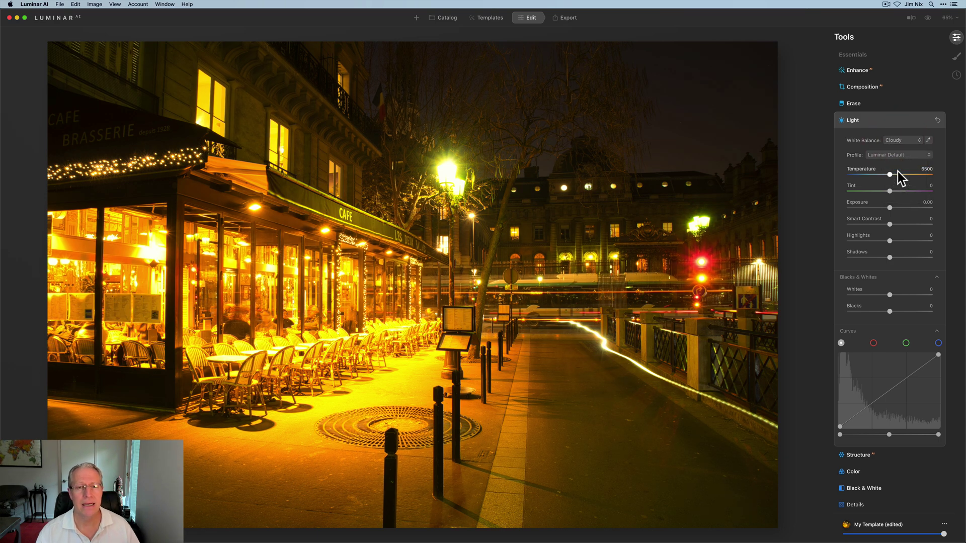
{"action": "left_click", "coordinate": [902, 142]}
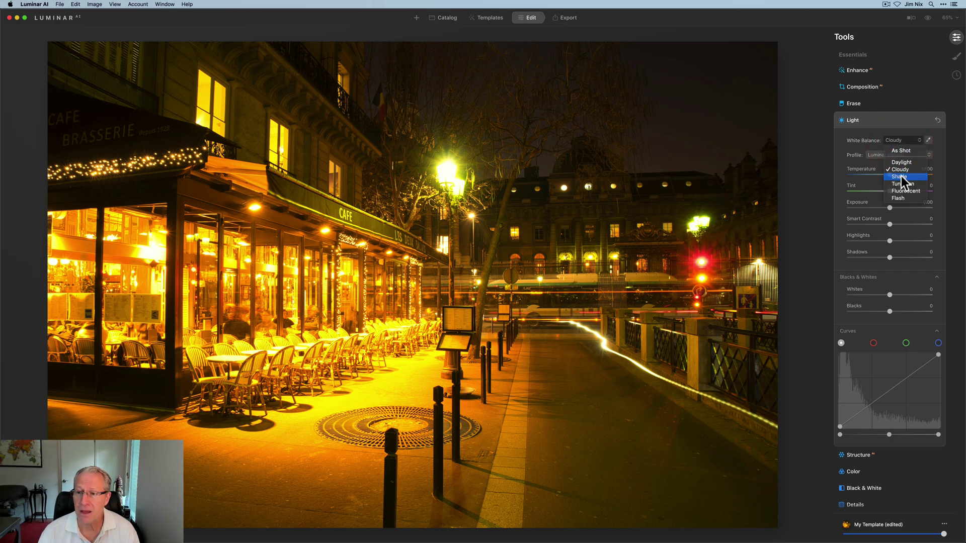
{"action": "left_click", "coordinate": [899, 177]}
Preview the Tungsten, Fluorescent and Flash presets, then reset Light back to As Shot.
{"action": "left_click", "coordinate": [900, 142]}
{"action": "left_click", "coordinate": [899, 184]}
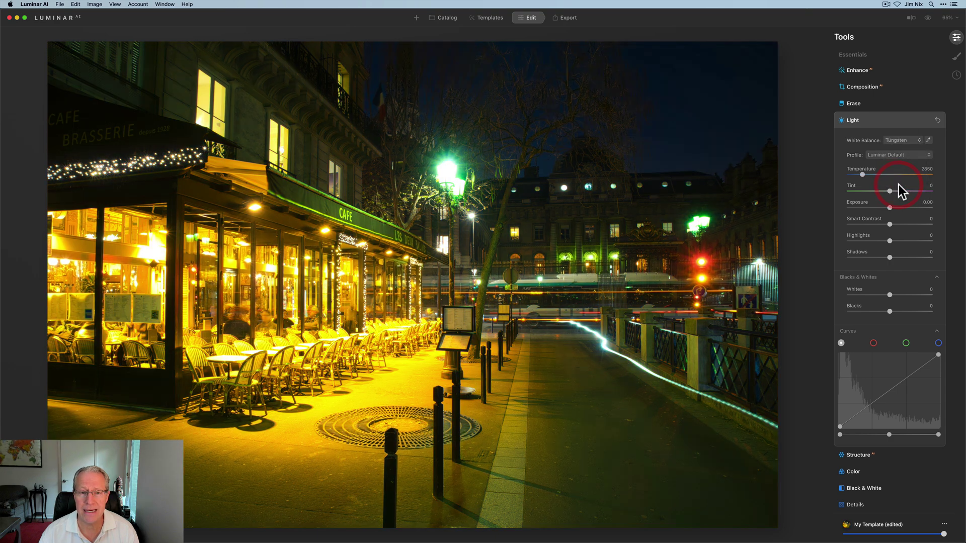
{"action": "left_click", "coordinate": [898, 140]}
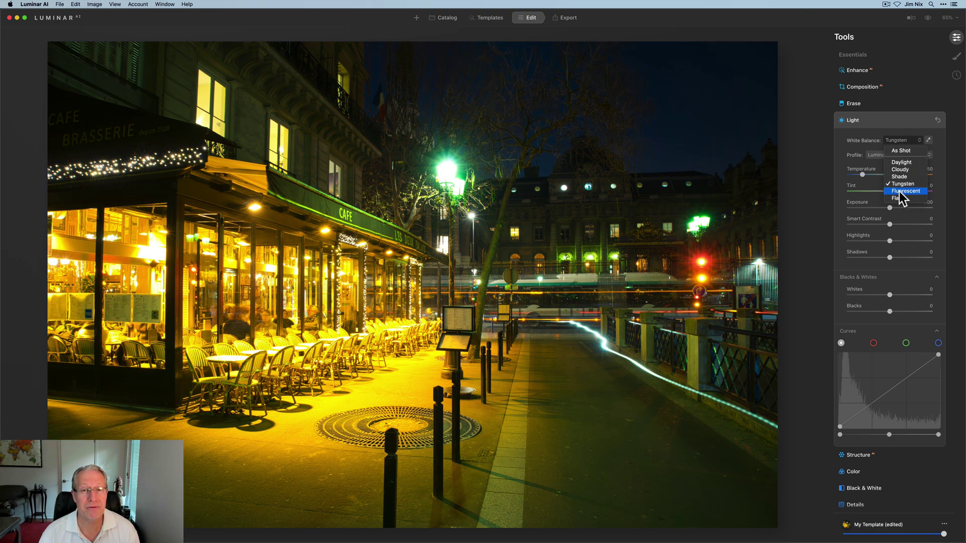
{"action": "left_click", "coordinate": [901, 192]}
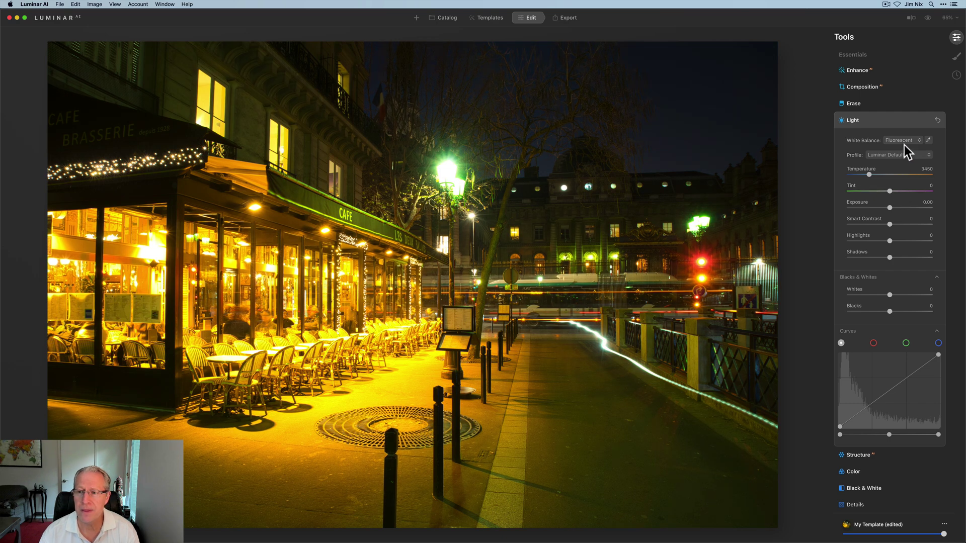
{"action": "left_click", "coordinate": [902, 142]}
{"action": "left_click", "coordinate": [898, 198]}
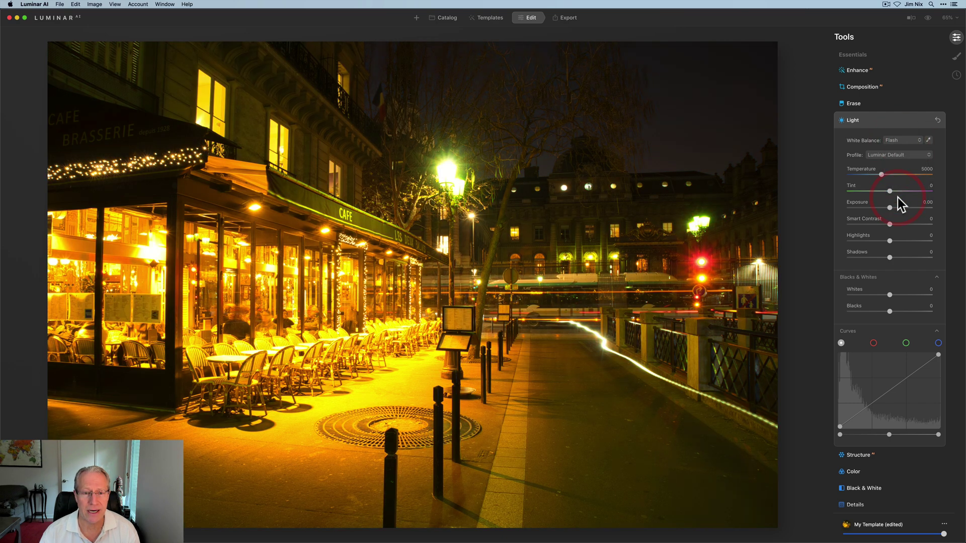
{"action": "left_click", "coordinate": [939, 121]}
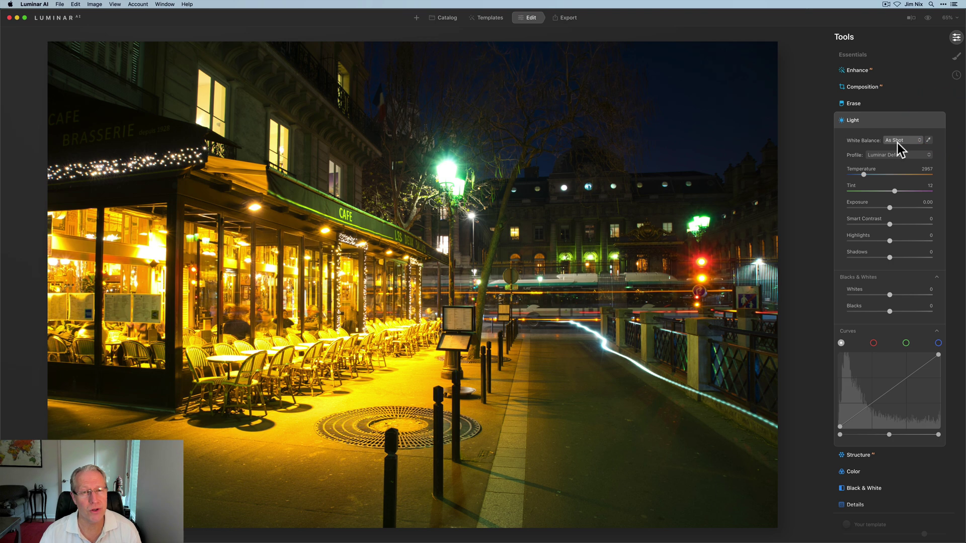
Sample neutral points on the buildings and walkway for white balance, resetting to As Shot (2957, tint 12) each time.
{"action": "left_click", "coordinate": [929, 141]}
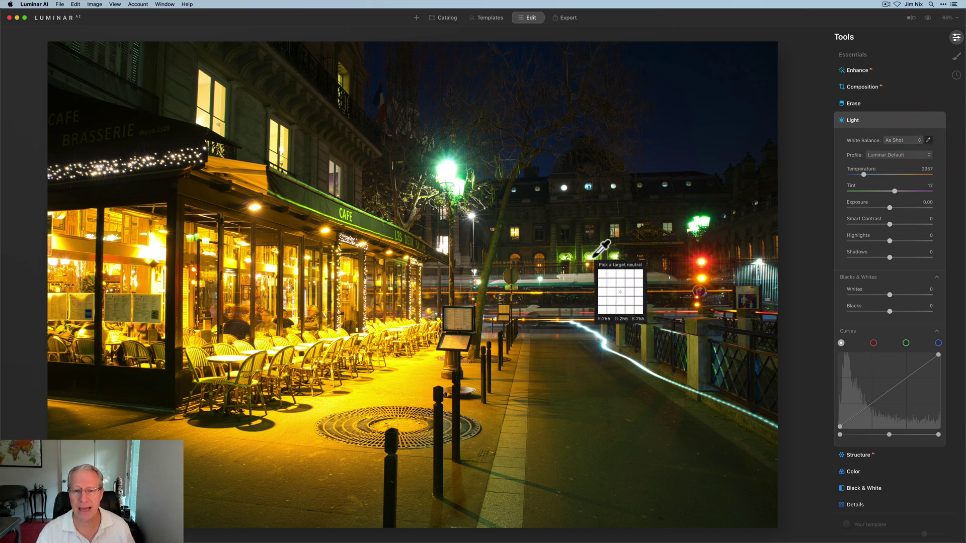
{"action": "left_click", "coordinate": [570, 276]}
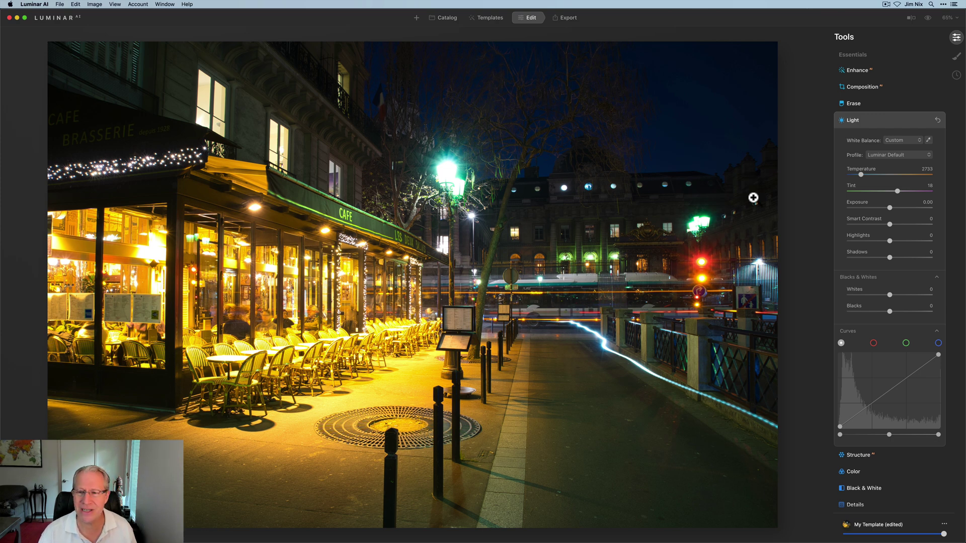
{"action": "left_click", "coordinate": [938, 122]}
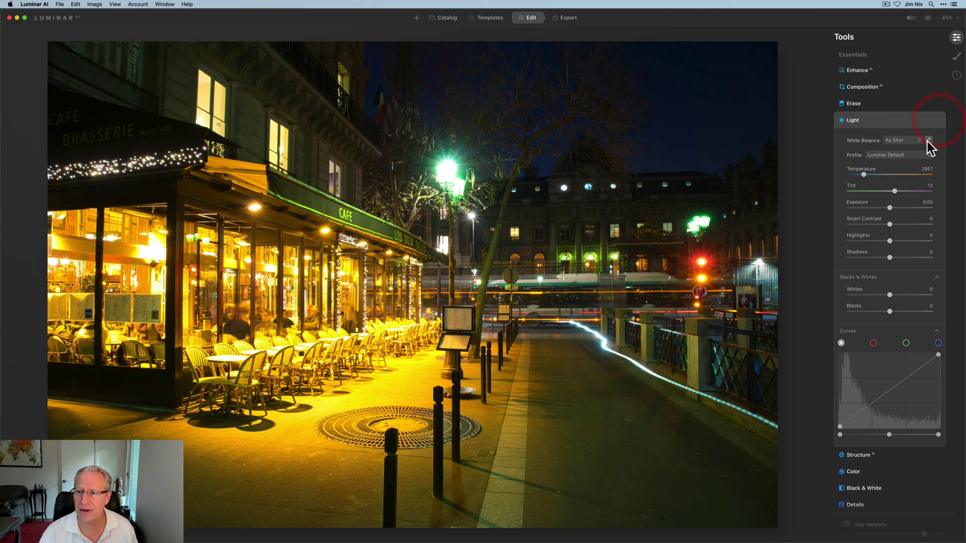
{"action": "left_click", "coordinate": [928, 141]}
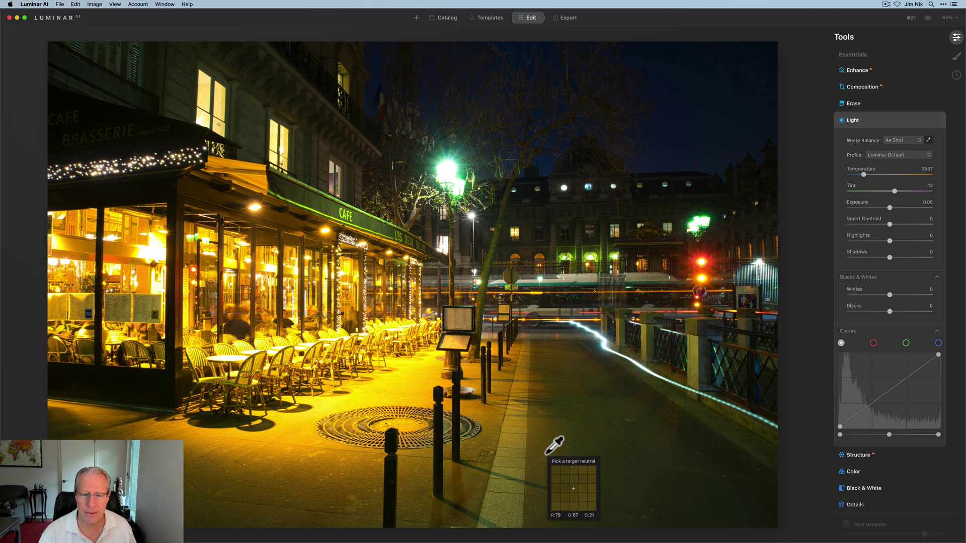
{"action": "left_click", "coordinate": [545, 445]}
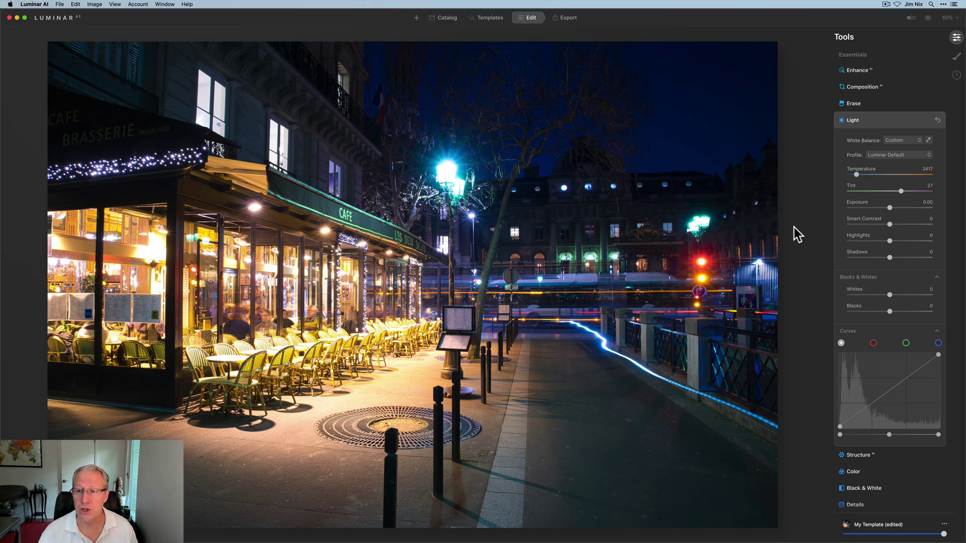
{"action": "left_click", "coordinate": [938, 121]}
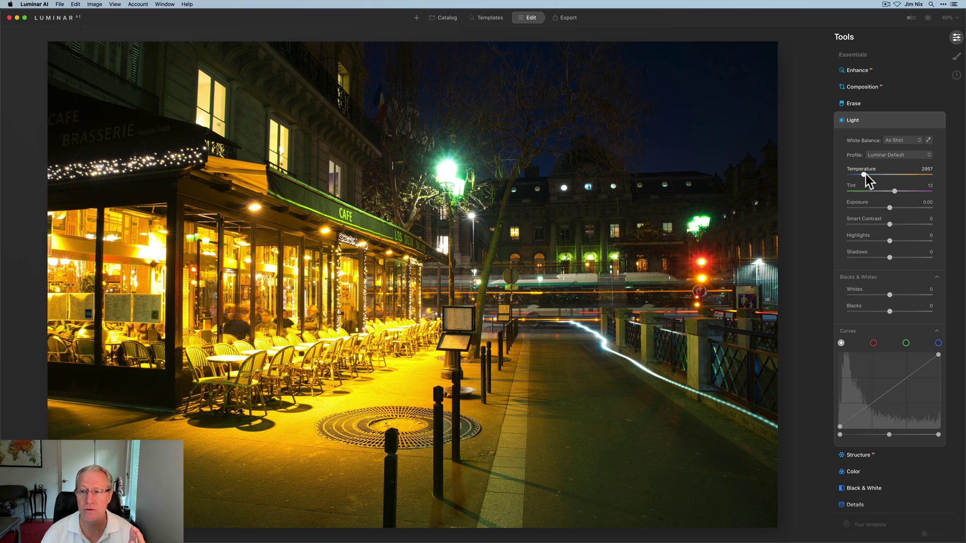
Lower Temperature to 2209 and raise Tint to 19 for a cooler blue cast.
{"action": "left_click_drag", "start_coordinate": [863, 174], "coordinate": [853, 174]}
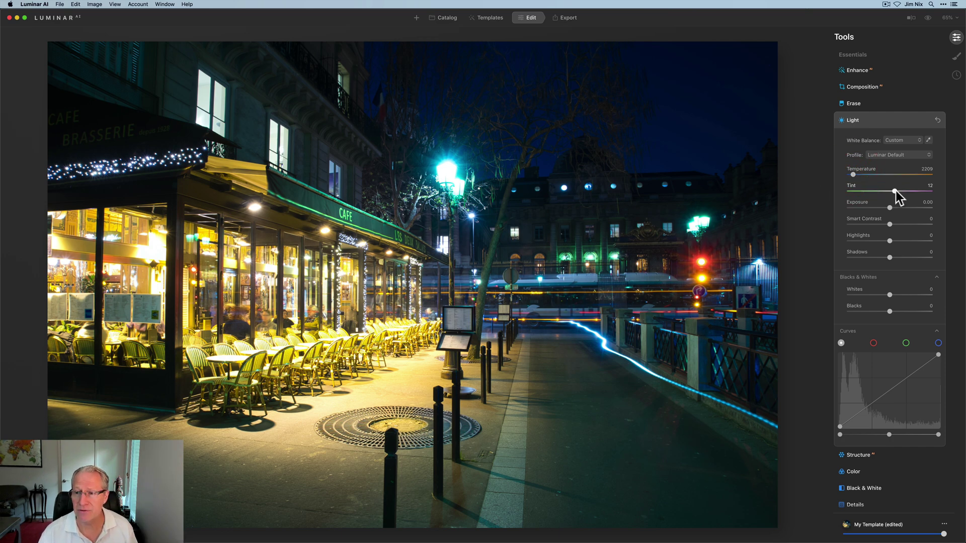
{"action": "left_click_drag", "start_coordinate": [896, 192], "coordinate": [899, 191]}
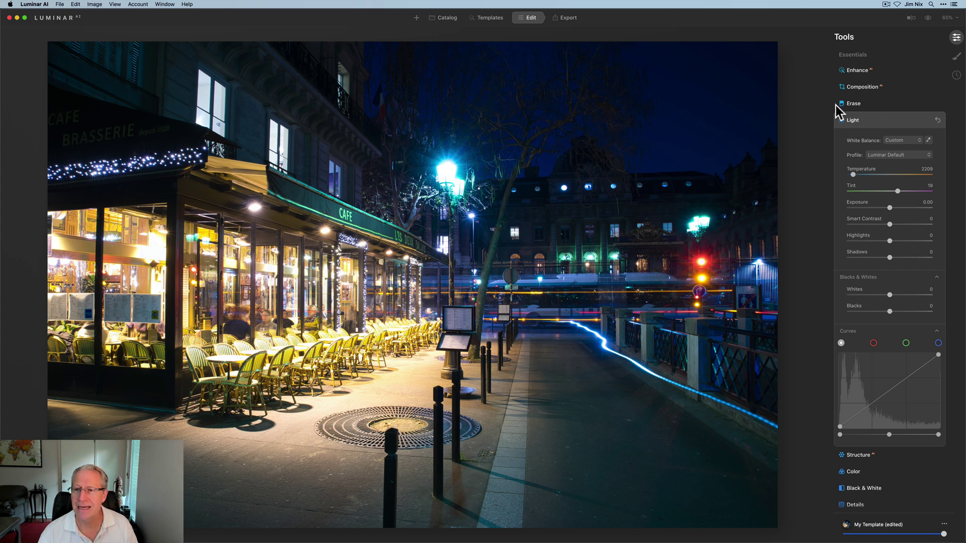
Set Smart Contrast 13, Highlights -10, Whites -5 and a two-point curve lift, comparing before/after.
{"action": "left_click", "coordinate": [928, 18]}
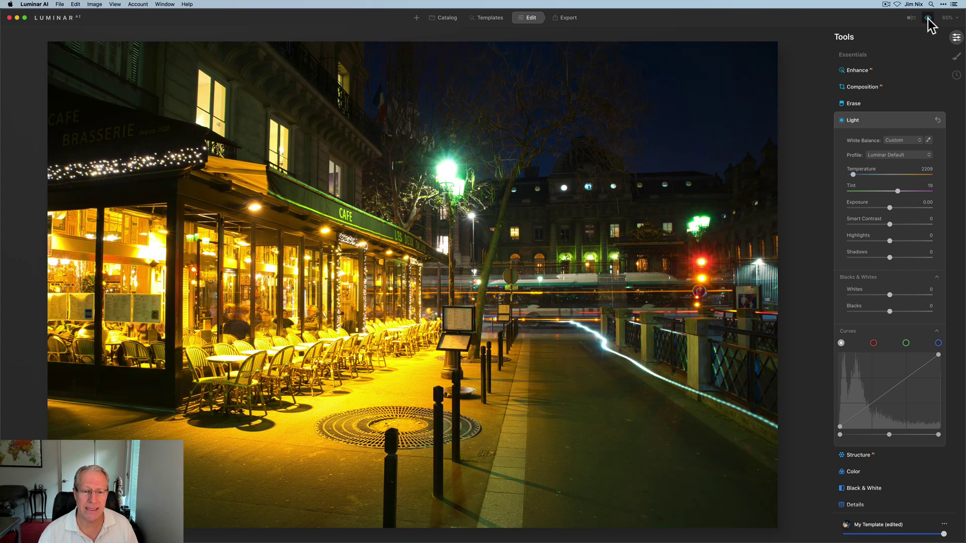
{"action": "left_click", "coordinate": [928, 19]}
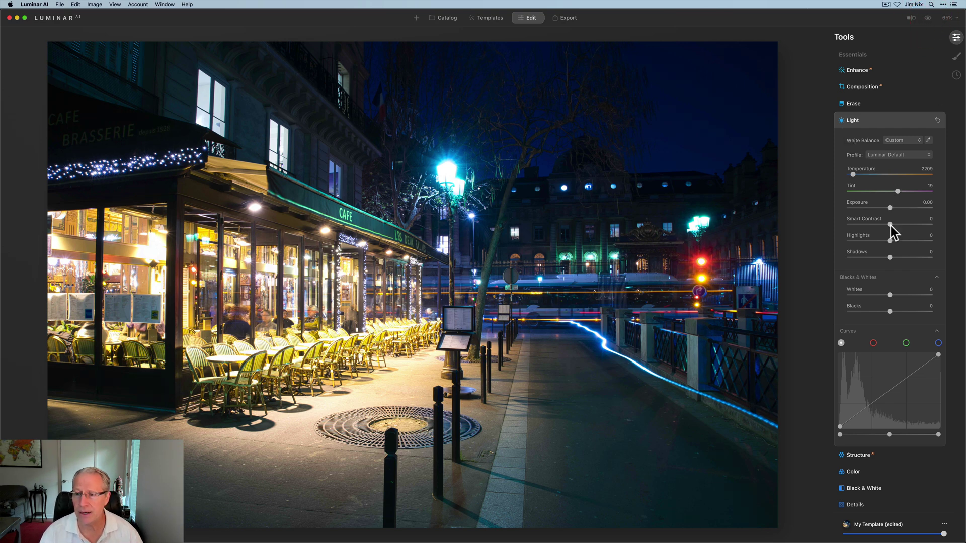
{"action": "left_click_drag", "start_coordinate": [890, 224], "coordinate": [886, 241]}
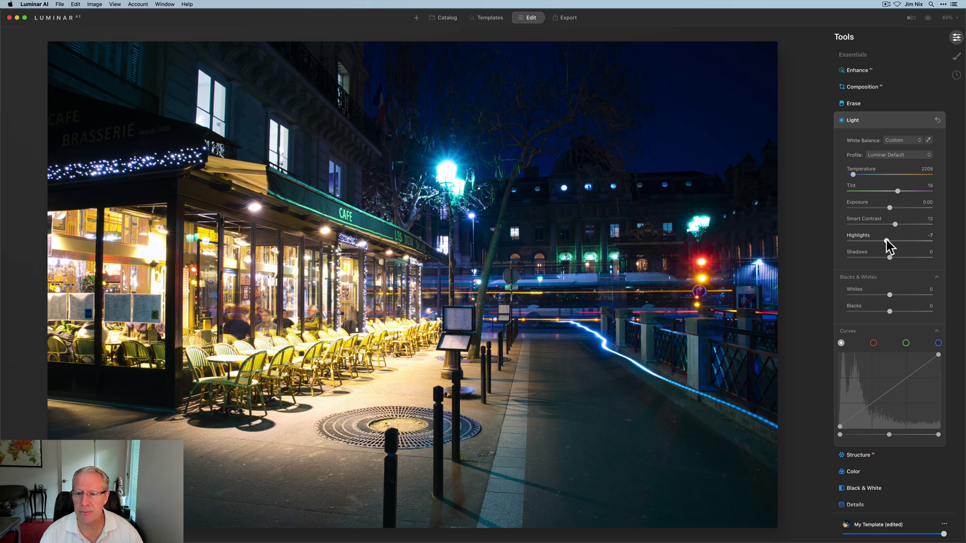
{"action": "left_click", "coordinate": [885, 240]}
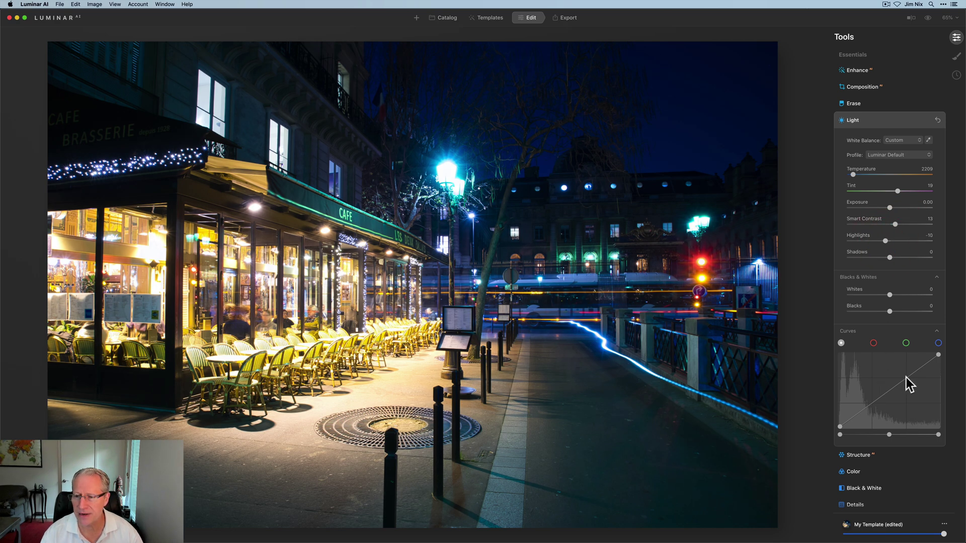
{"action": "left_click_drag", "start_coordinate": [906, 377], "coordinate": [904, 374]}
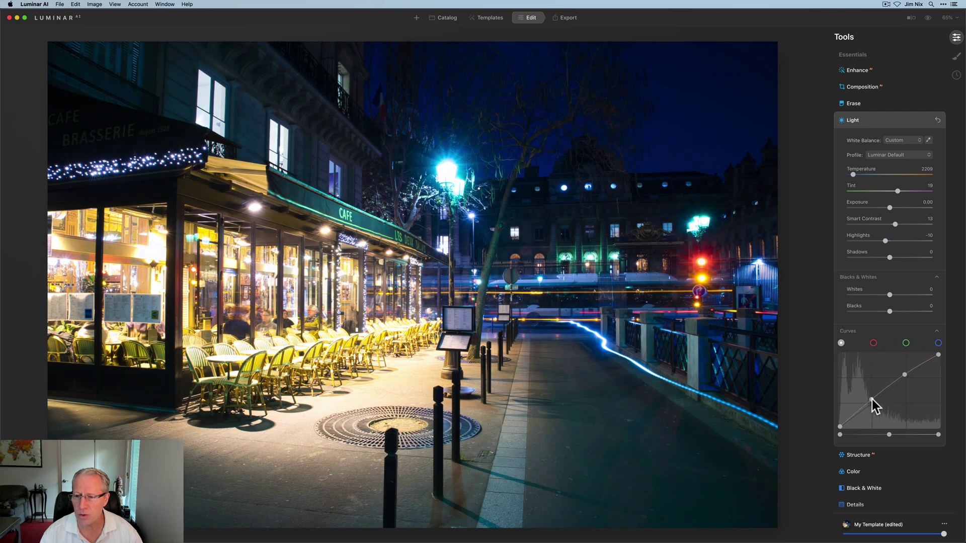
{"action": "left_click", "coordinate": [874, 400]}
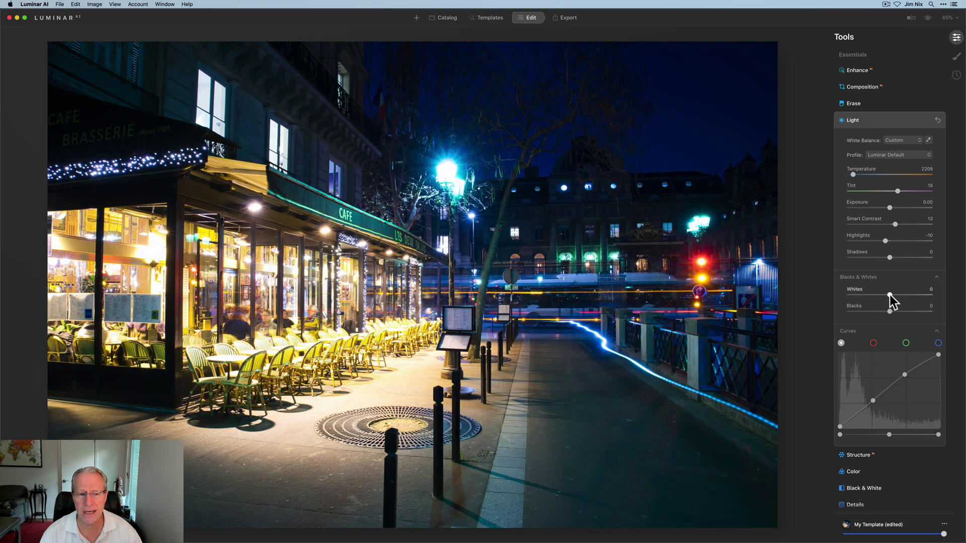
{"action": "left_click_drag", "start_coordinate": [889, 295], "coordinate": [887, 295]}
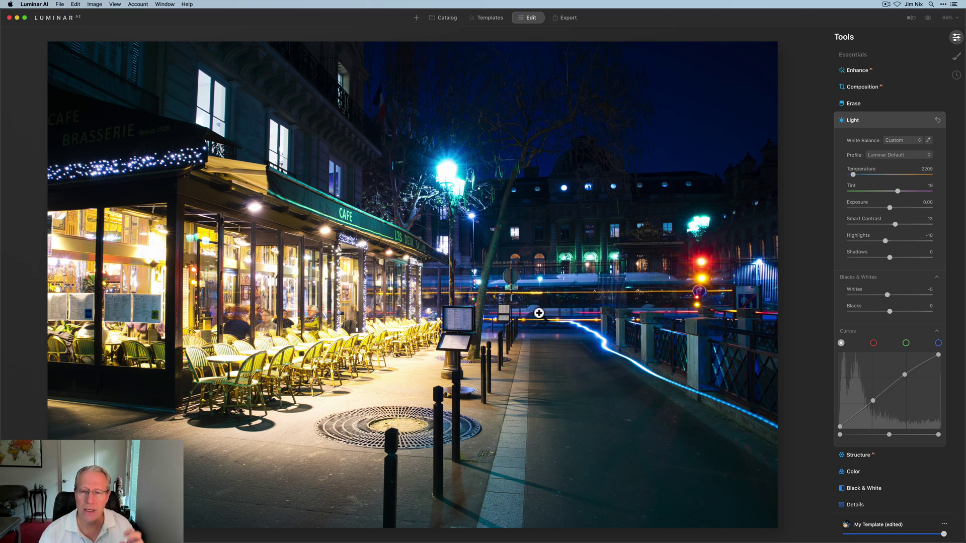
{"action": "left_click", "coordinate": [930, 19]}
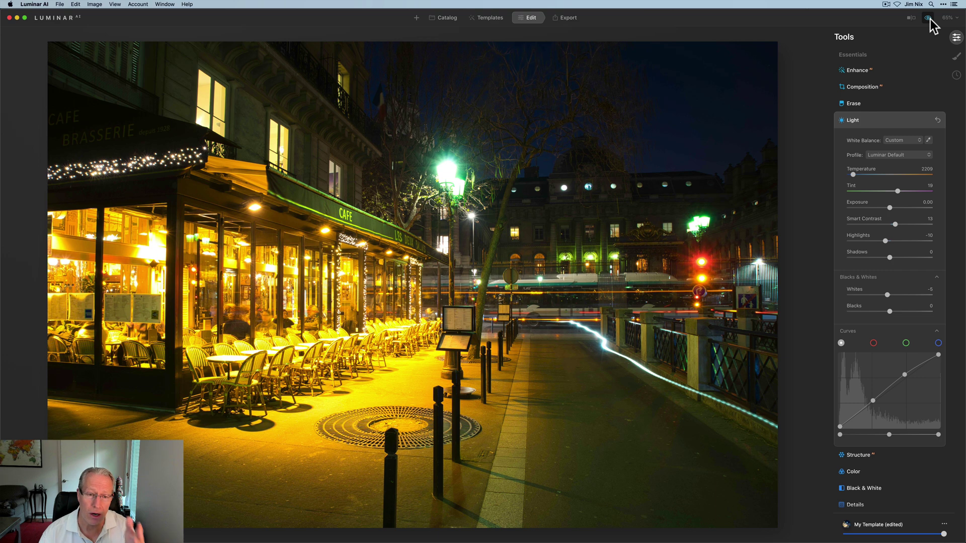
{"action": "left_click", "coordinate": [929, 19]}
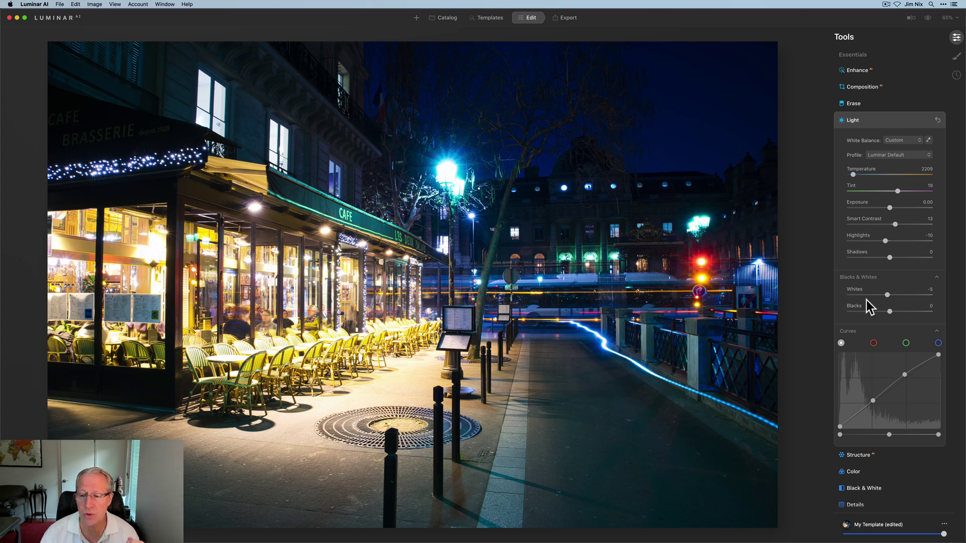
In Color HSL, set Yellow luminance to -24 and Yellow saturation to -22.
{"action": "scroll", "coordinate": [866, 300], "scroll_direction": "down", "scroll_amount": 3}
{"action": "left_click", "coordinate": [850, 377]}
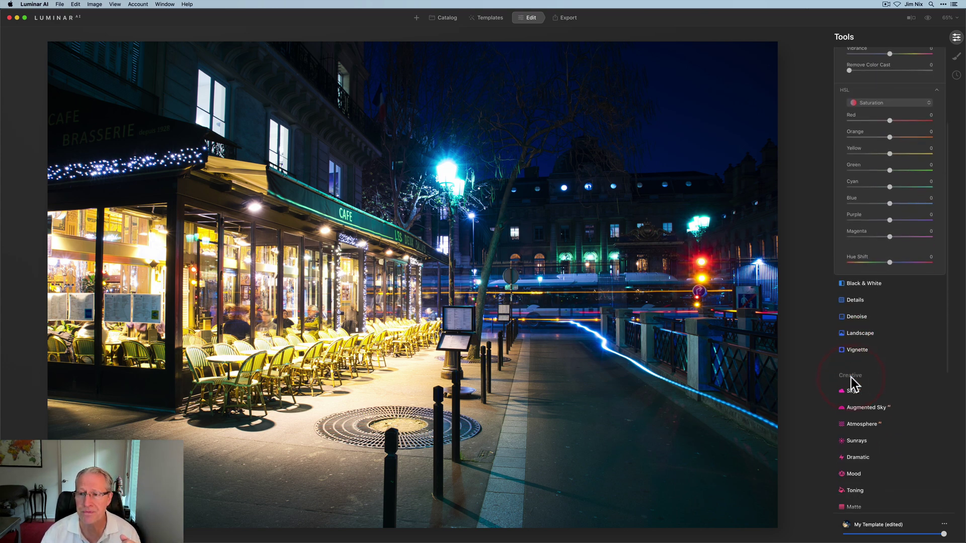
{"action": "scroll", "coordinate": [879, 379], "scroll_direction": "up", "scroll_amount": 2}
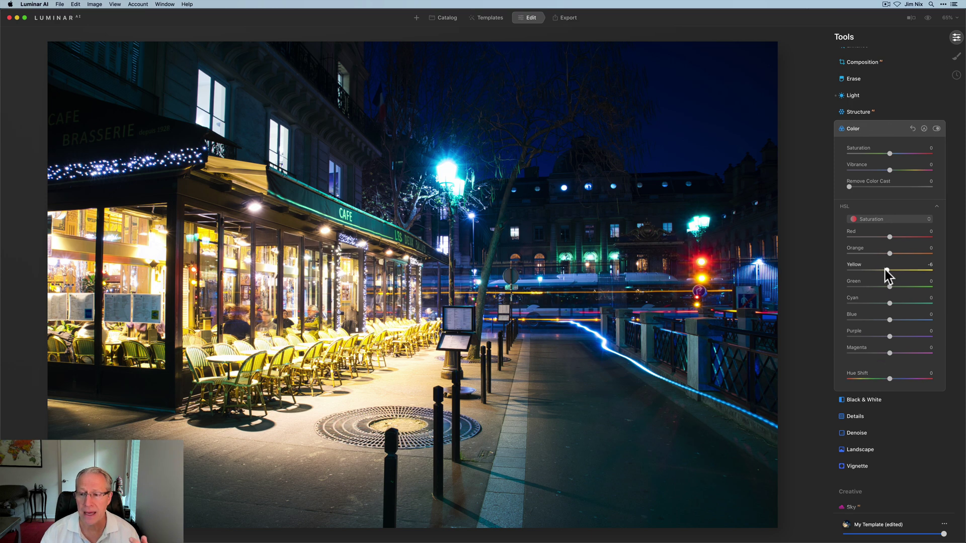
{"action": "left_click", "coordinate": [884, 270]}
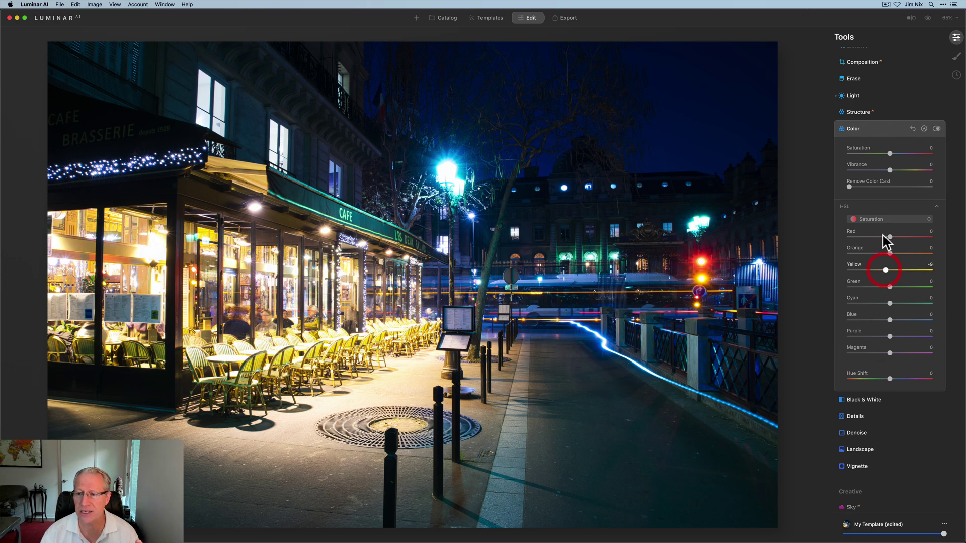
{"action": "left_click", "coordinate": [883, 222]}
{"action": "left_click", "coordinate": [878, 246]}
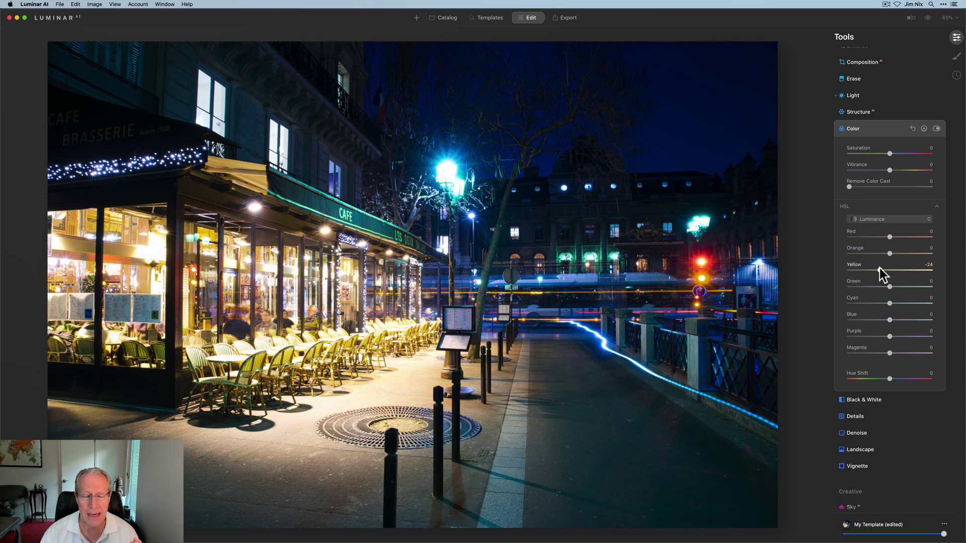
{"action": "left_click", "coordinate": [879, 268]}
{"action": "left_click", "coordinate": [896, 219]}
{"action": "left_click", "coordinate": [886, 238]}
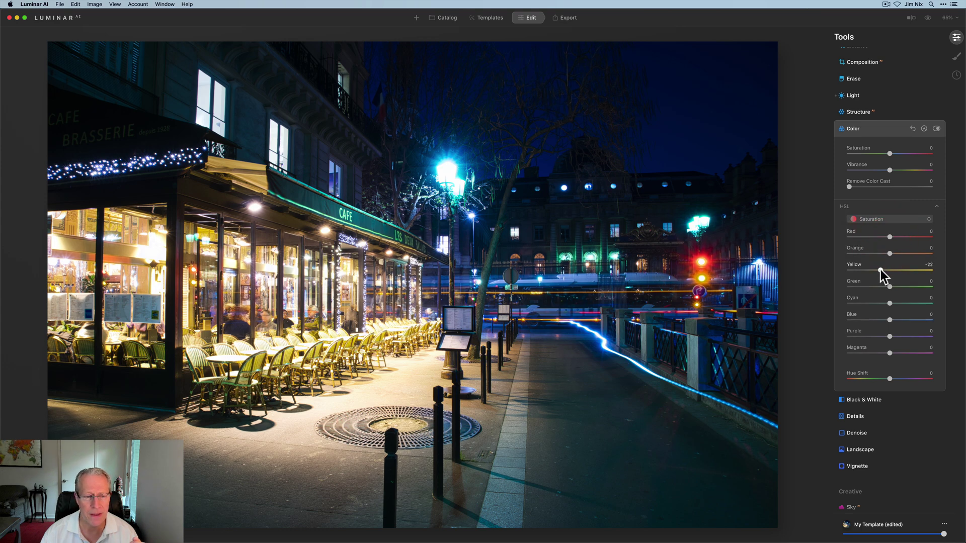
{"action": "left_click", "coordinate": [881, 269]}
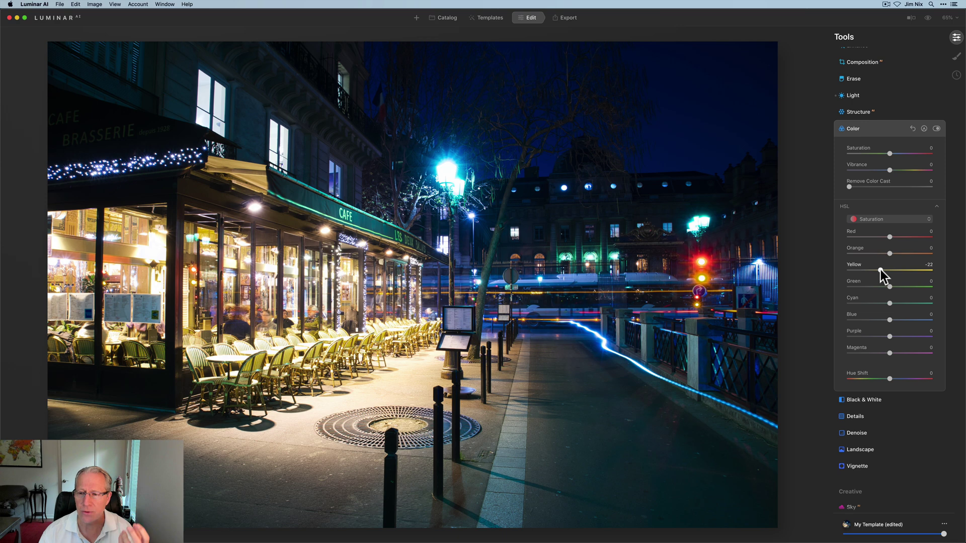
Shift the Yellow hue to -39 and turn Color adjustments off to compare.
{"action": "left_click", "coordinate": [890, 219]}
{"action": "left_click", "coordinate": [884, 232]}
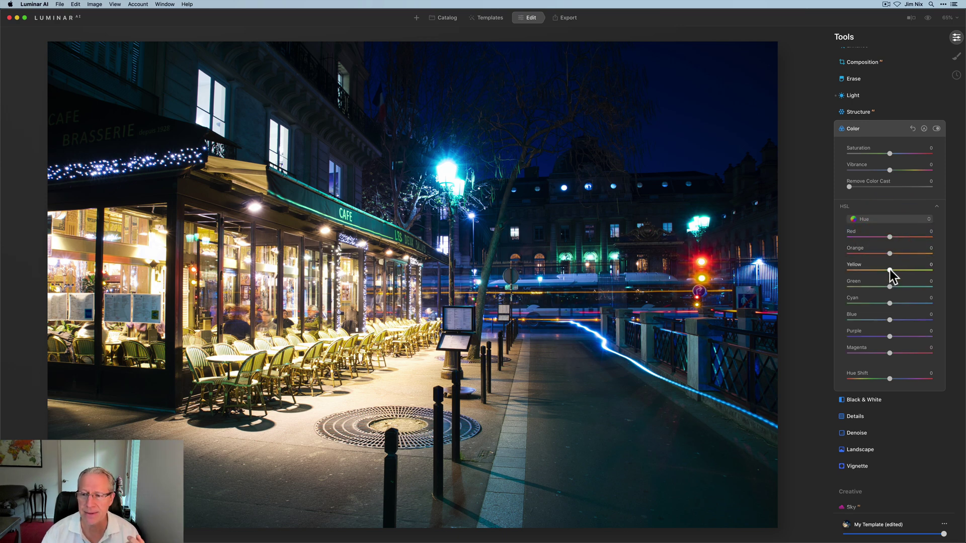
{"action": "left_click_drag", "start_coordinate": [890, 271], "coordinate": [878, 269]}
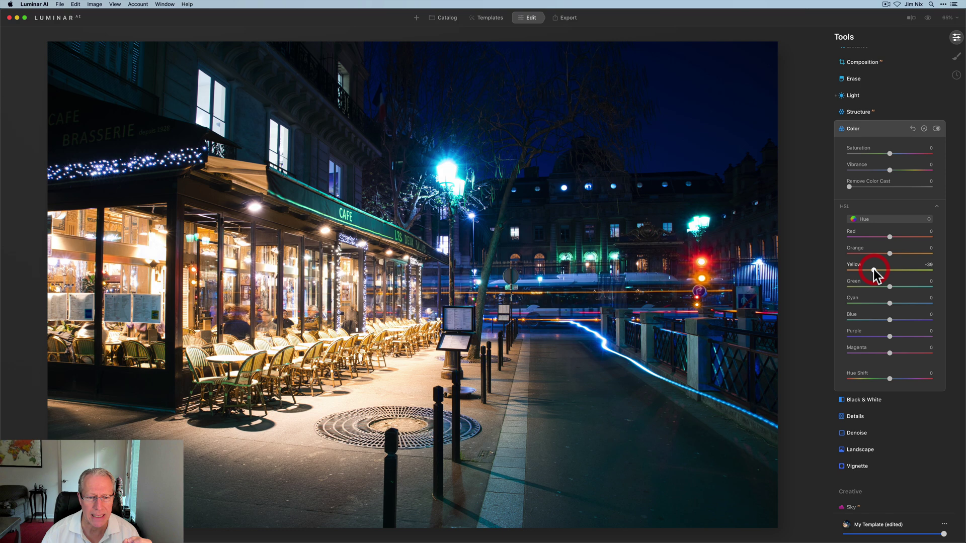
{"action": "left_click", "coordinate": [936, 129]}
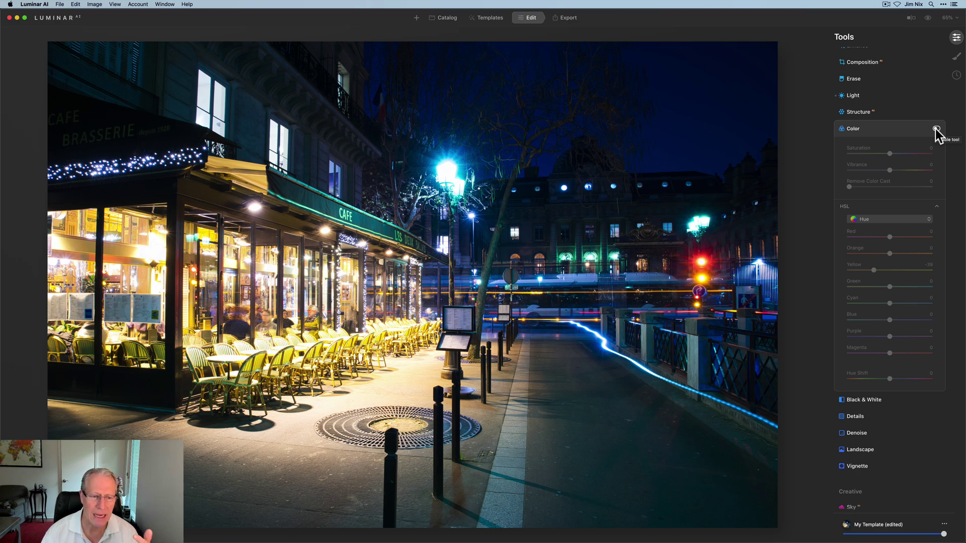
Re-enable Color adjustments and darken the Yellow luminance further.
{"action": "left_click", "coordinate": [936, 130]}
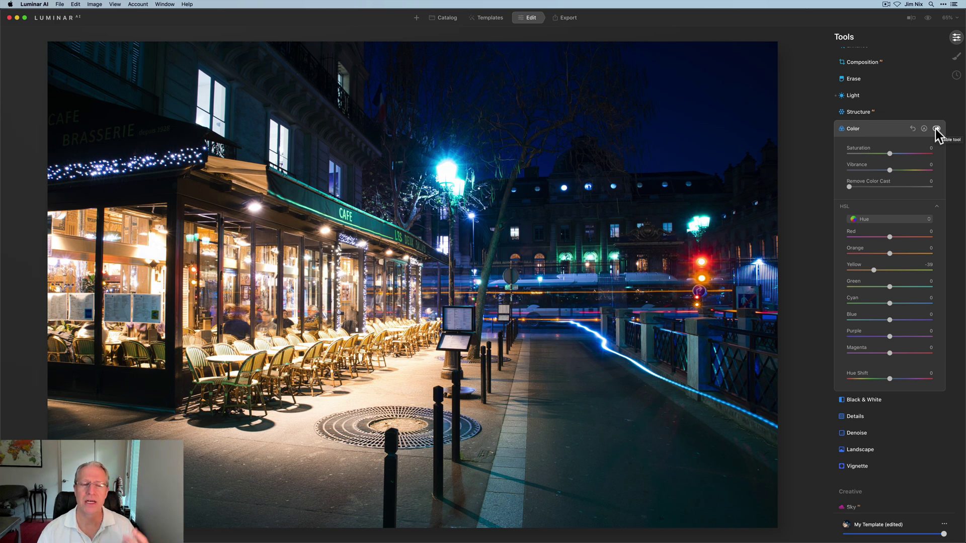
{"action": "left_click", "coordinate": [902, 220]}
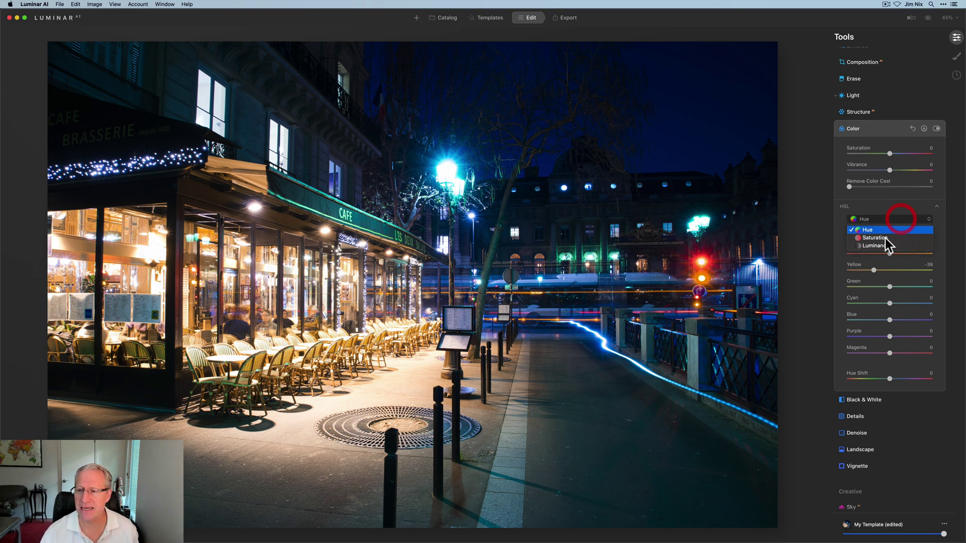
{"action": "left_click", "coordinate": [884, 246]}
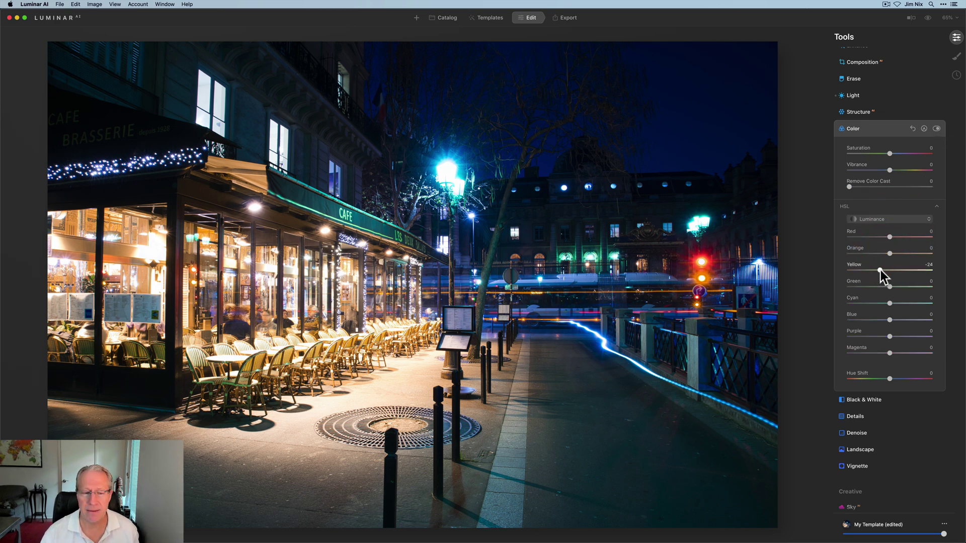
{"action": "mouse_move", "coordinate": [874, 270]}
{"action": "left_mouse_down"}
{"action": "mouse_move", "coordinate": [853, 268]}
{"action": "mouse_move", "coordinate": [867, 268]}
{"action": "left_mouse_up"}
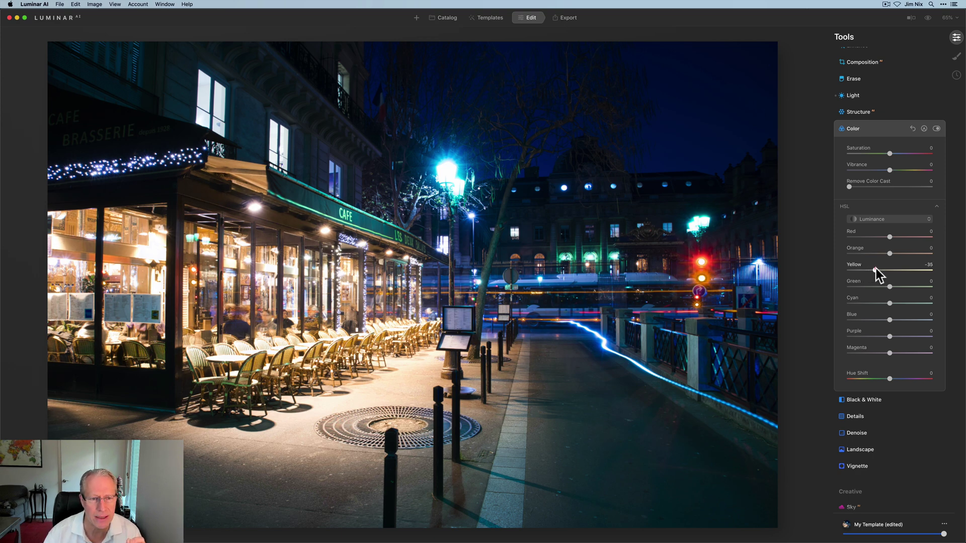
Ease Yellow saturation to -14, checking against the original.
{"action": "left_click", "coordinate": [892, 220]}
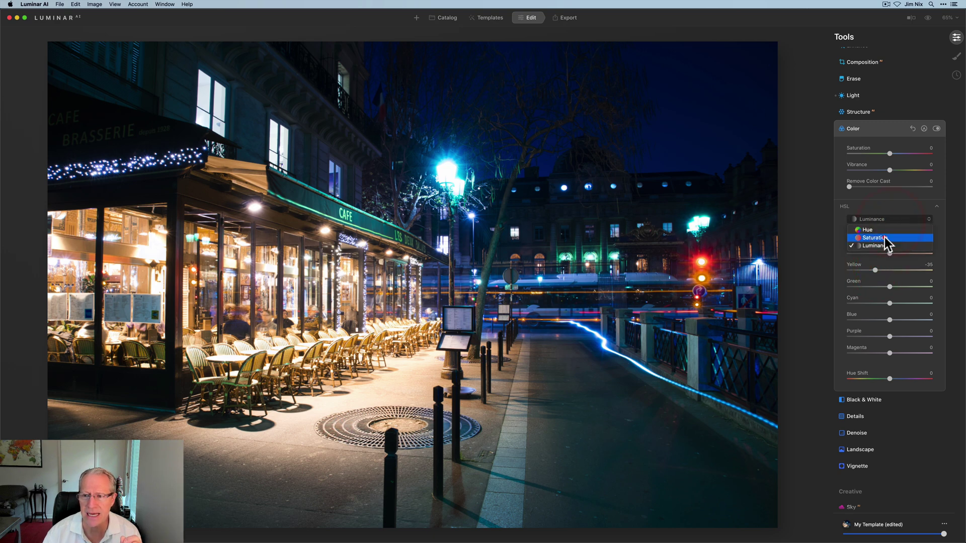
{"action": "left_click", "coordinate": [884, 238]}
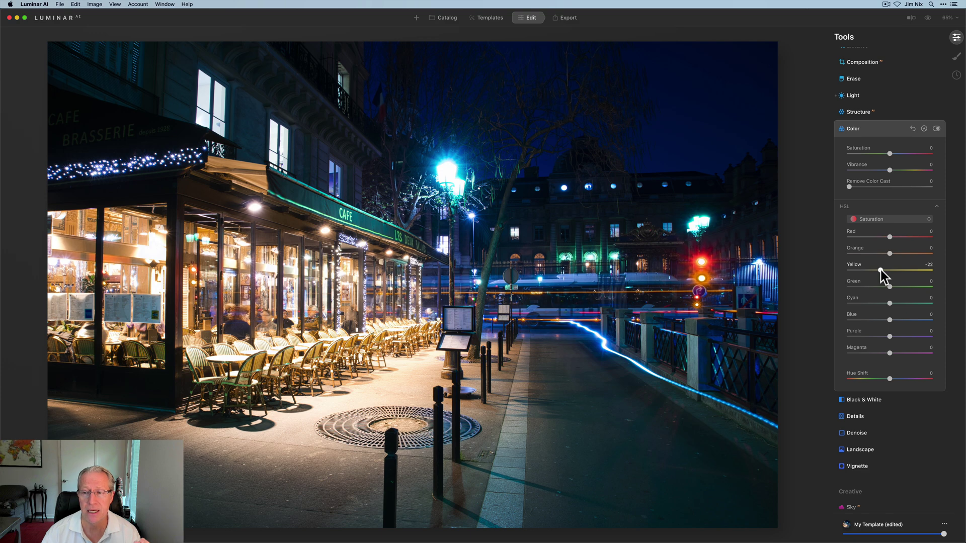
{"action": "left_click", "coordinate": [928, 18]}
{"action": "left_click", "coordinate": [928, 18]}
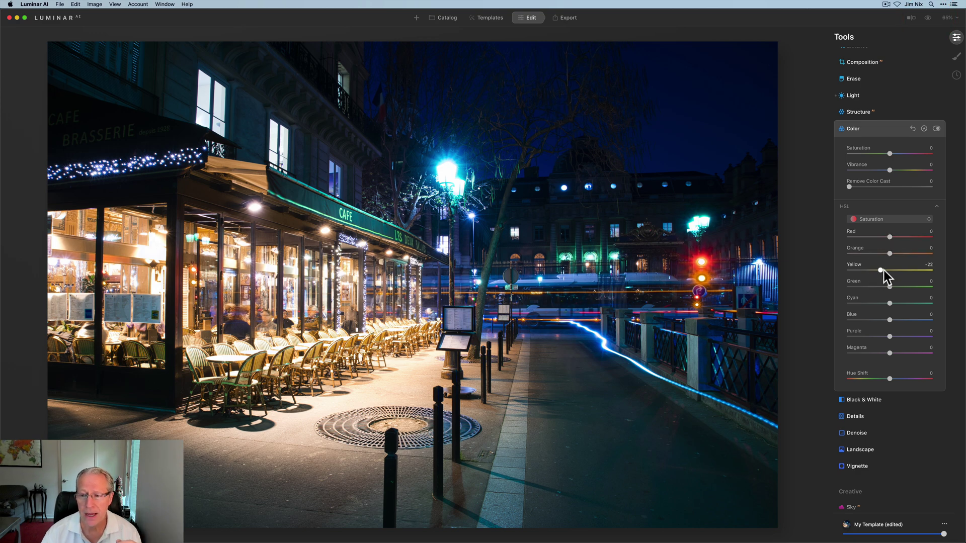
{"action": "left_click_drag", "start_coordinate": [882, 270], "coordinate": [882, 270]}
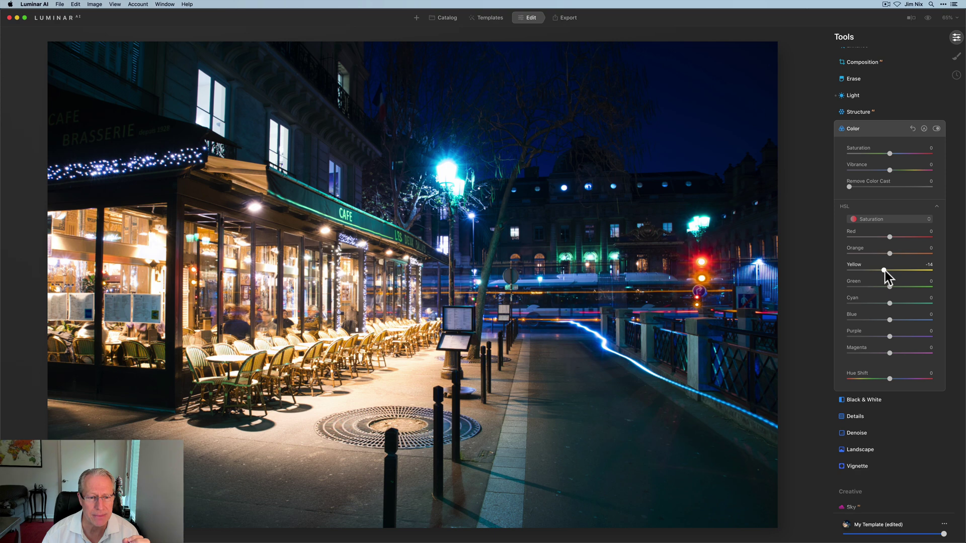
Lower Highlights from -10 to -42, checking the café window at 100% zoom, then fit to screen.
{"action": "scroll", "coordinate": [875, 166], "scroll_direction": "up", "scroll_amount": 2}
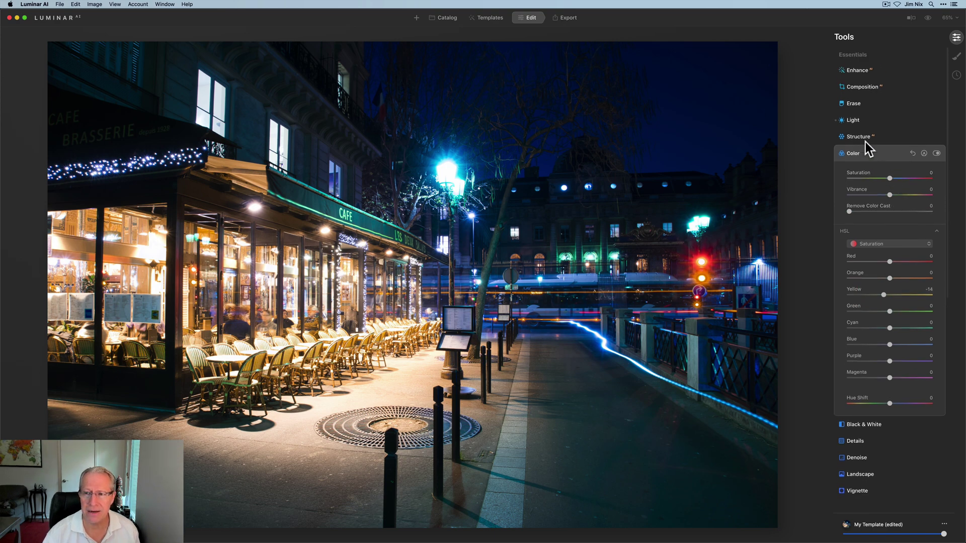
{"action": "left_click", "coordinate": [864, 120]}
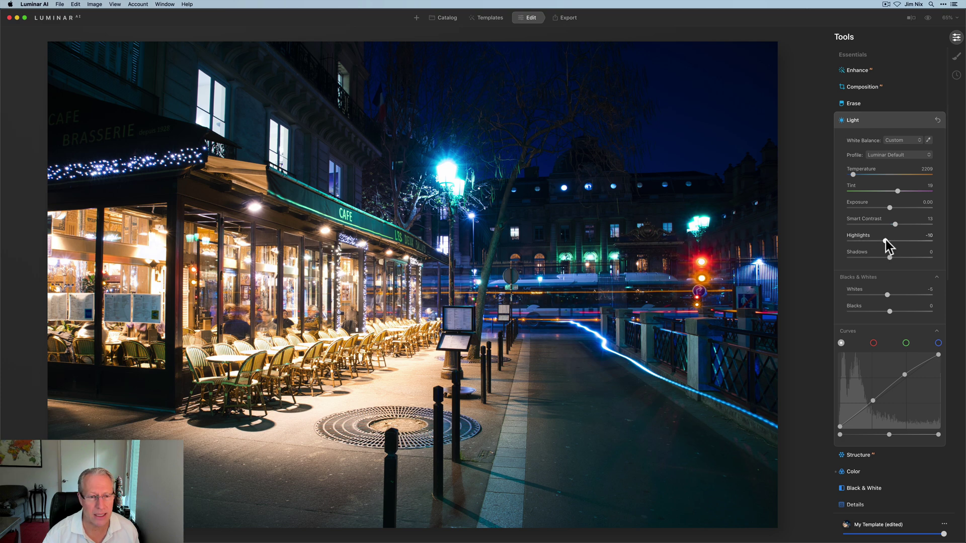
{"action": "mouse_move", "coordinate": [880, 240]}
{"action": "left_mouse_down"}
{"action": "mouse_move", "coordinate": [902, 240]}
{"action": "mouse_move", "coordinate": [843, 237]}
{"action": "left_mouse_up"}
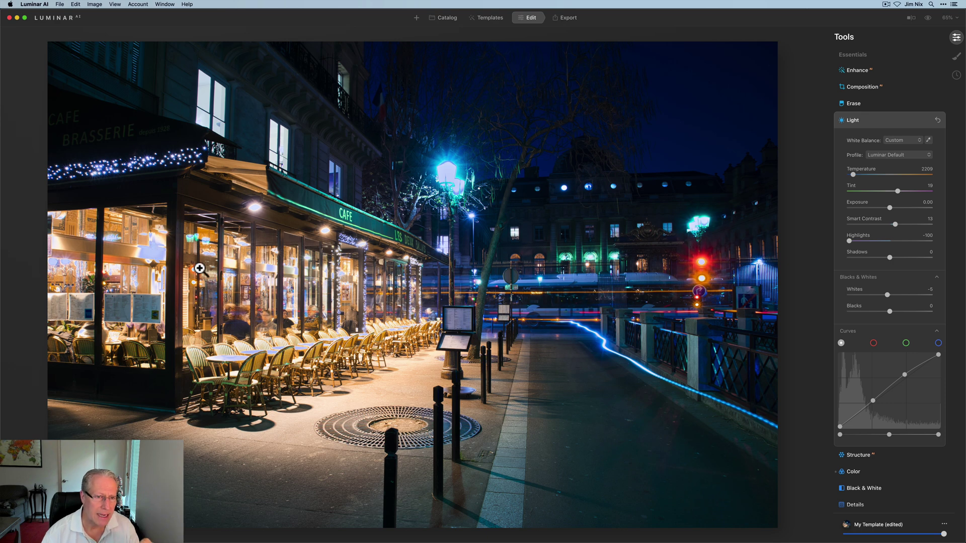
{"action": "left_click", "coordinate": [155, 265]}
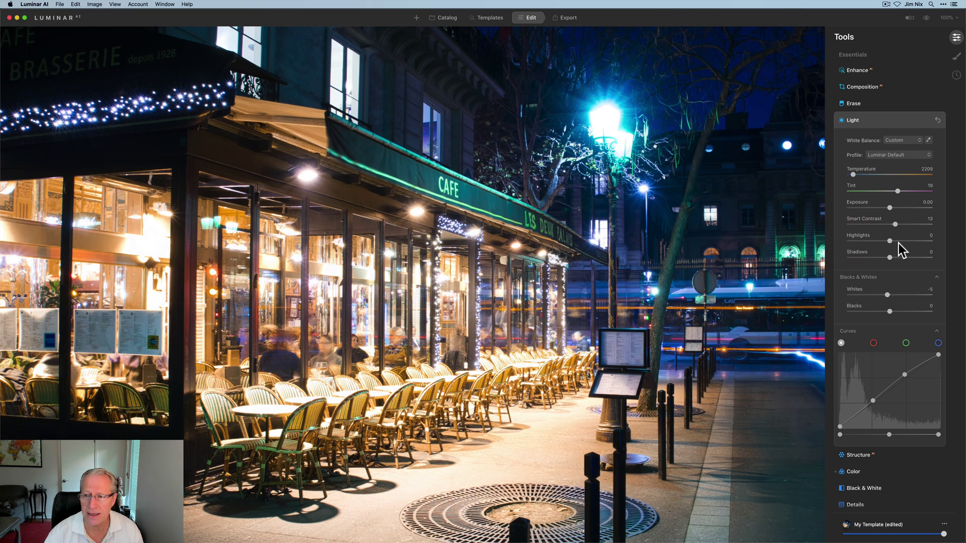
{"action": "left_click_drag", "start_coordinate": [890, 241], "coordinate": [859, 241]}
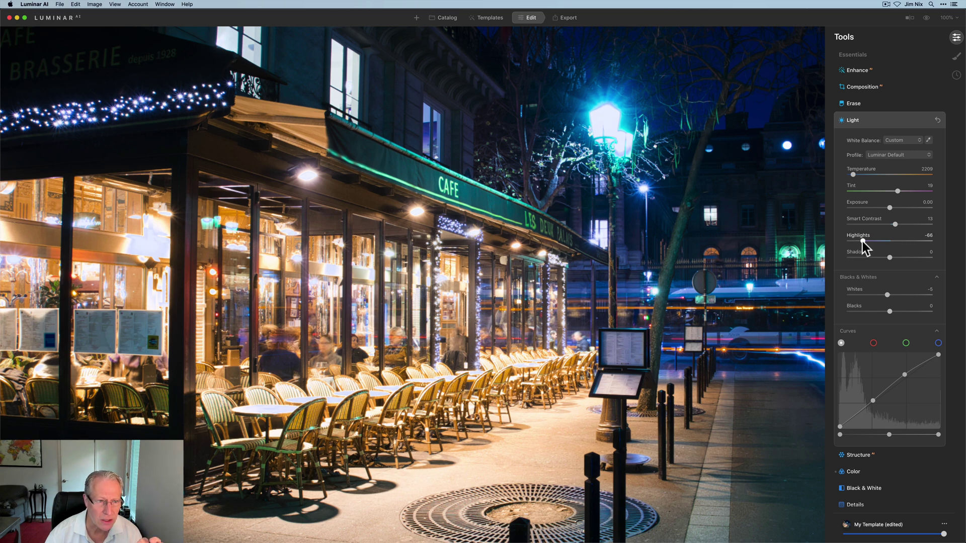
{"action": "left_click_drag", "start_coordinate": [868, 241], "coordinate": [876, 239]}
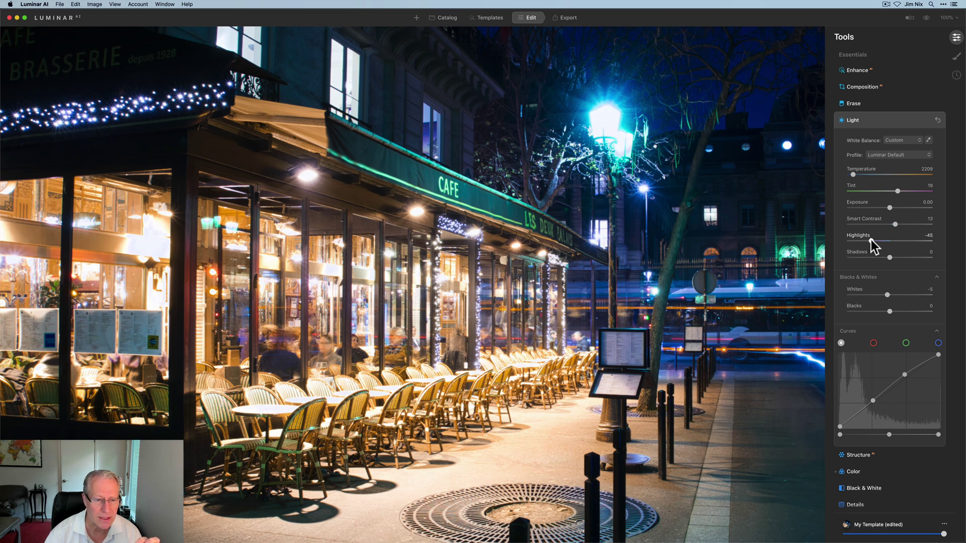
{"action": "left_click_drag", "start_coordinate": [871, 240], "coordinate": [873, 241]}
{"action": "left_click", "coordinate": [651, 446]}
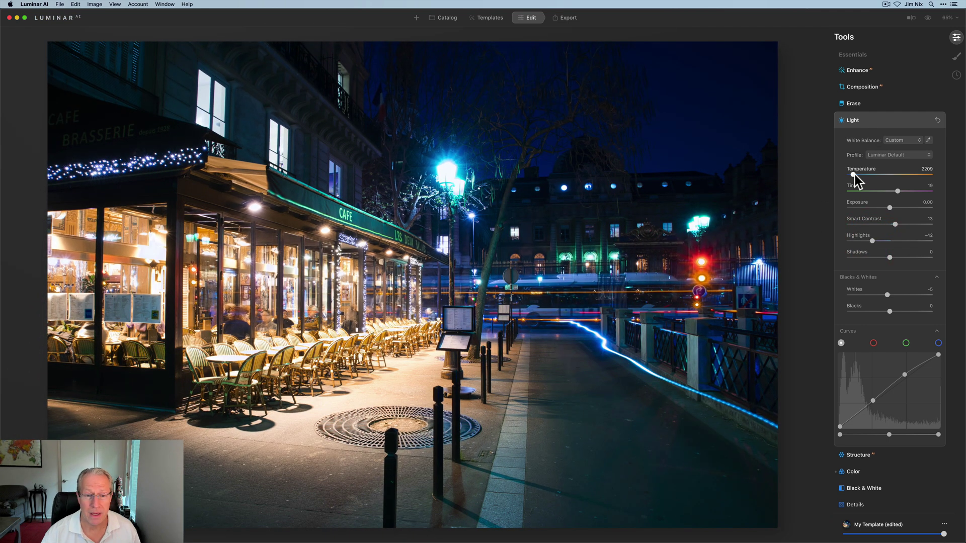
Add a Vignette with Amount -60 to darken the photo's edges.
{"action": "scroll", "coordinate": [905, 213], "scroll_direction": "down", "scroll_amount": 5}
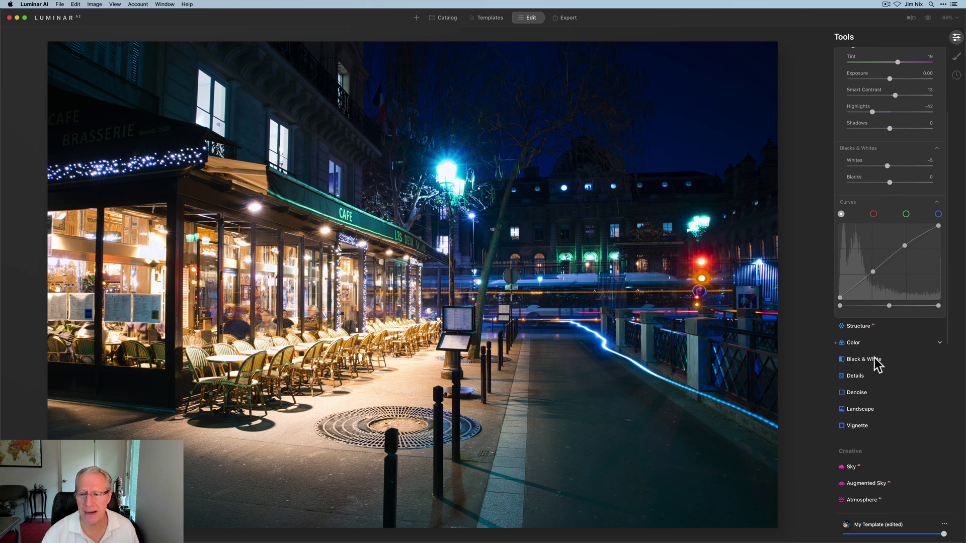
{"action": "left_click", "coordinate": [857, 425]}
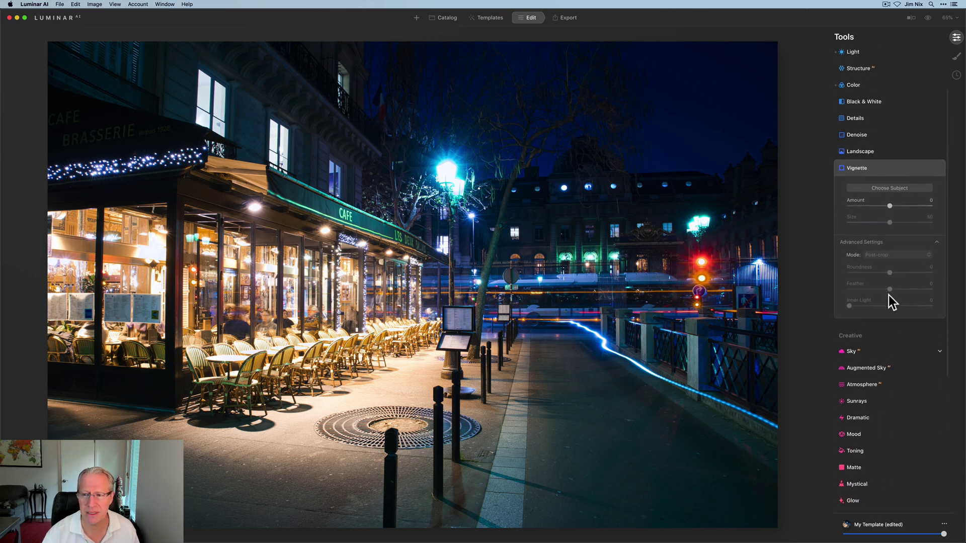
{"action": "left_click_drag", "start_coordinate": [888, 241], "coordinate": [868, 240]}
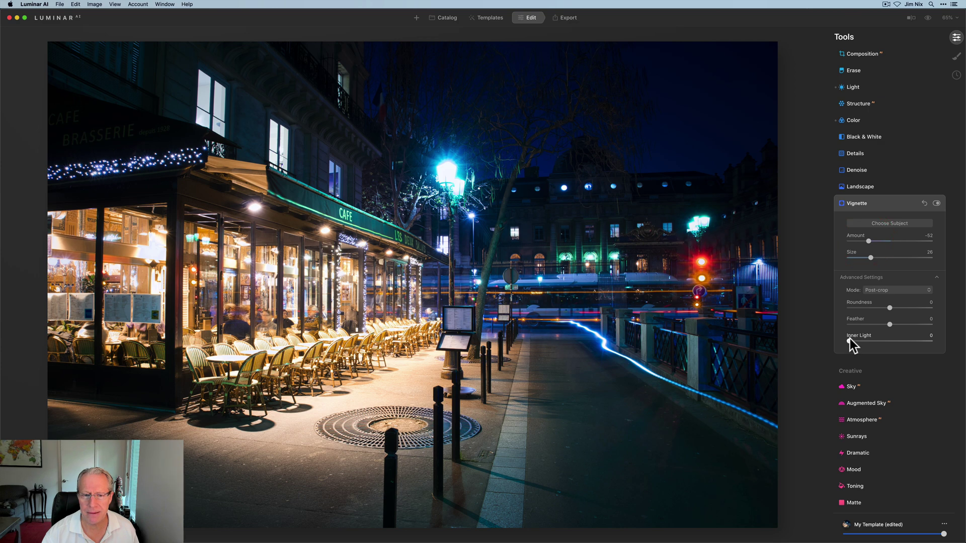
{"action": "left_click_drag", "start_coordinate": [850, 341], "coordinate": [859, 342]}
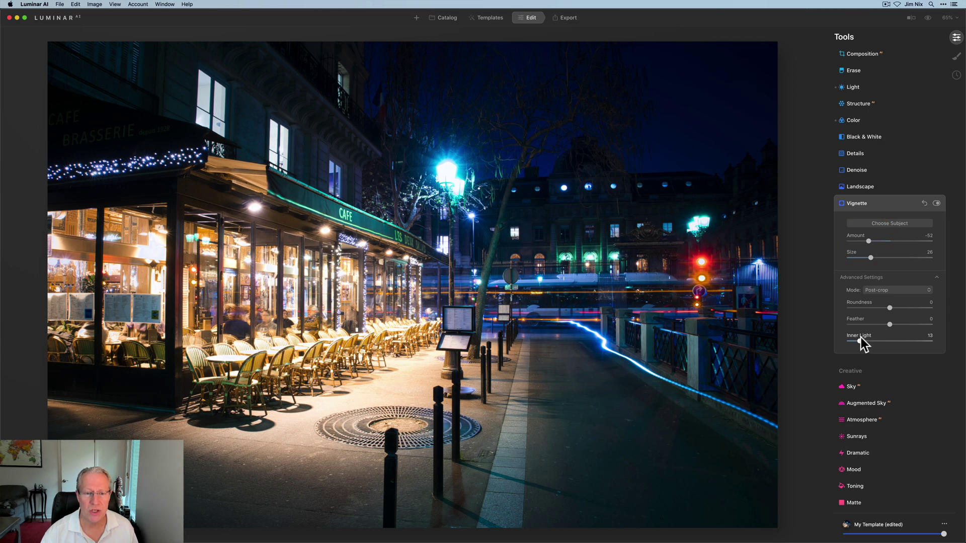
{"action": "left_click", "coordinate": [861, 339]}
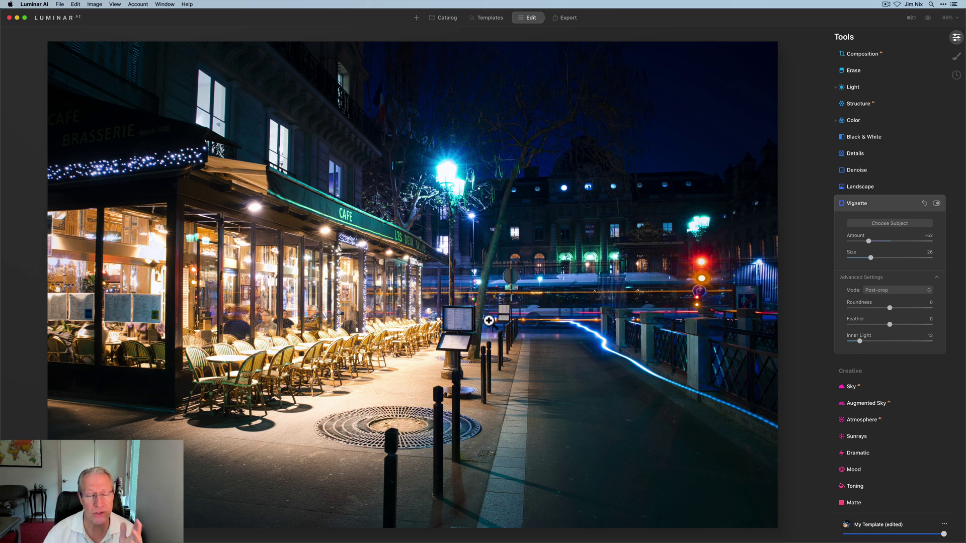
Centre the vignette on the walkway with Inner Light 48 and Size 21, comparing on/off.
{"action": "left_click", "coordinate": [865, 220]}
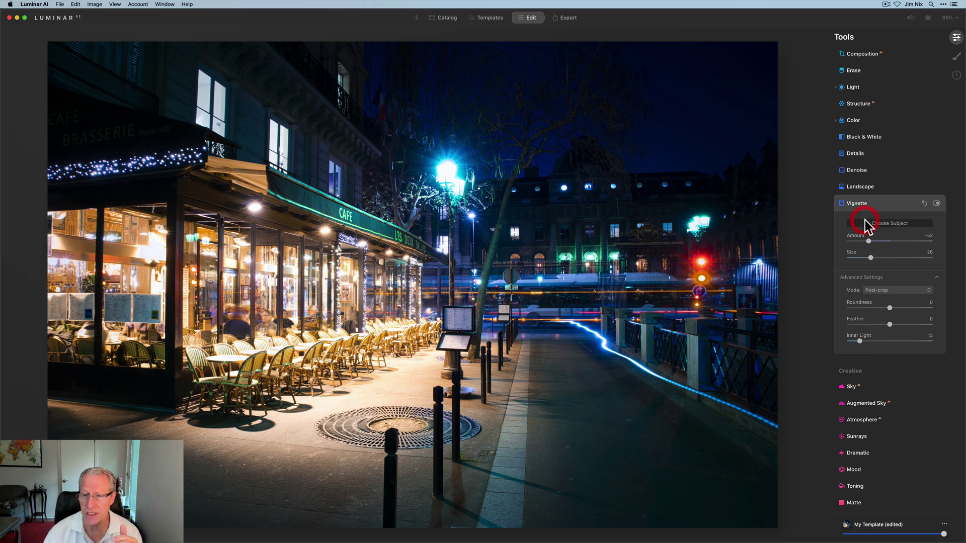
{"action": "left_click", "coordinate": [627, 339]}
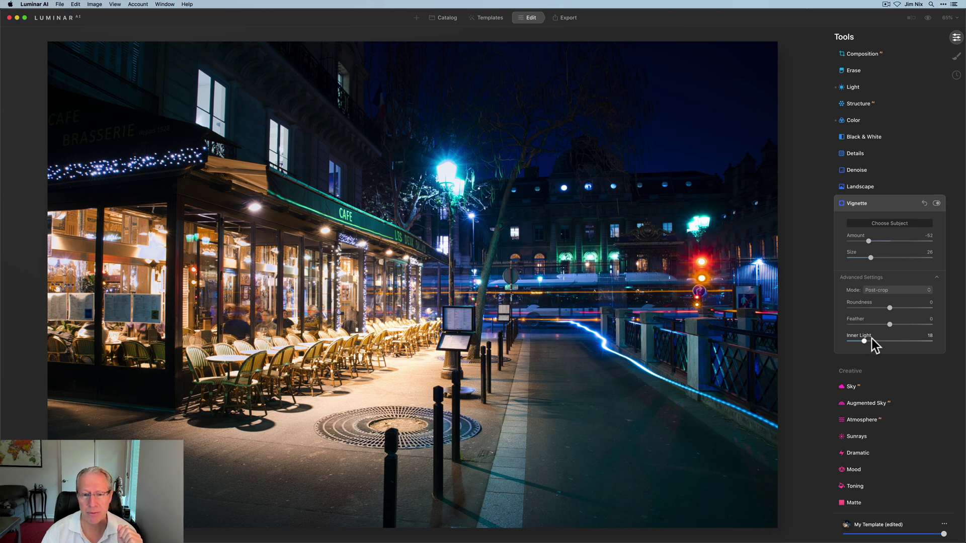
{"action": "left_click_drag", "start_coordinate": [872, 339], "coordinate": [911, 331]}
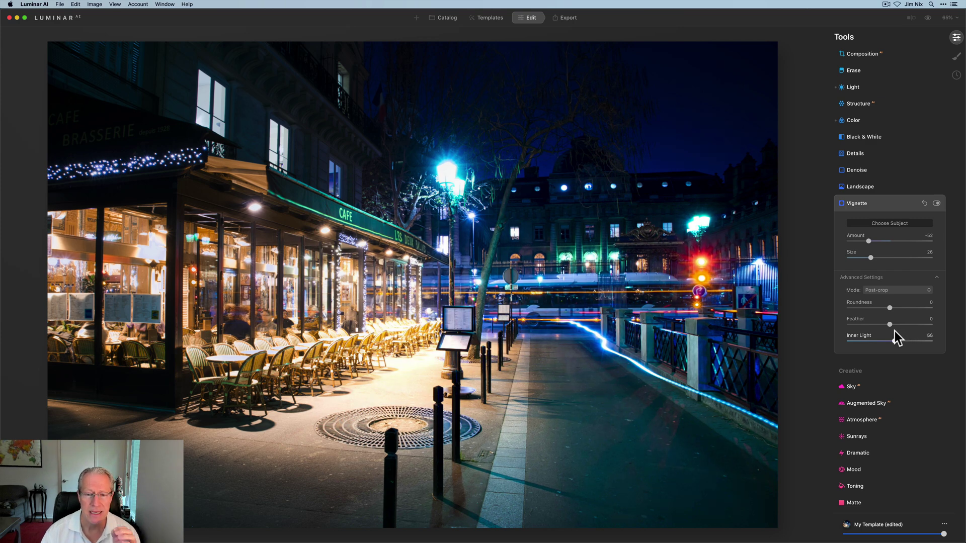
{"action": "left_click_drag", "start_coordinate": [895, 331], "coordinate": [889, 331]}
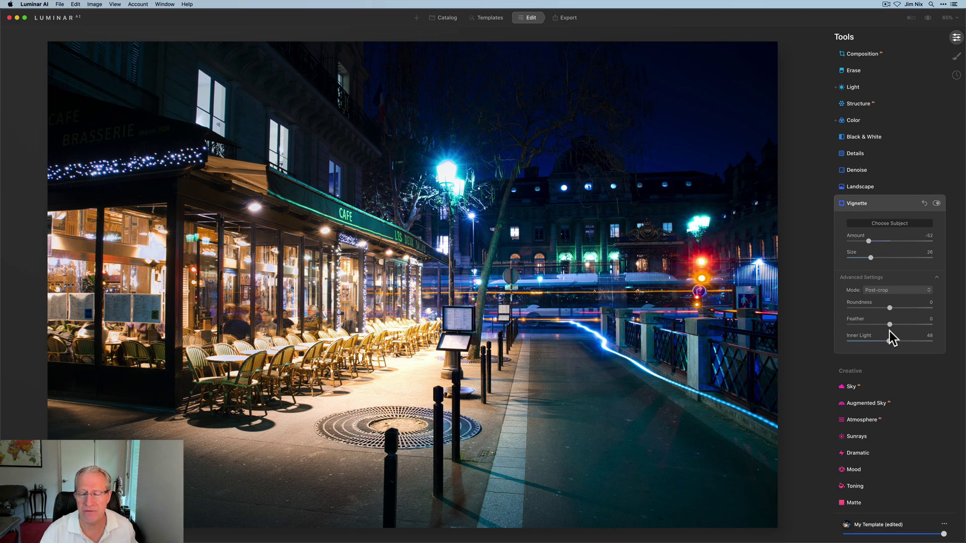
{"action": "left_click_drag", "start_coordinate": [874, 259], "coordinate": [865, 240]}
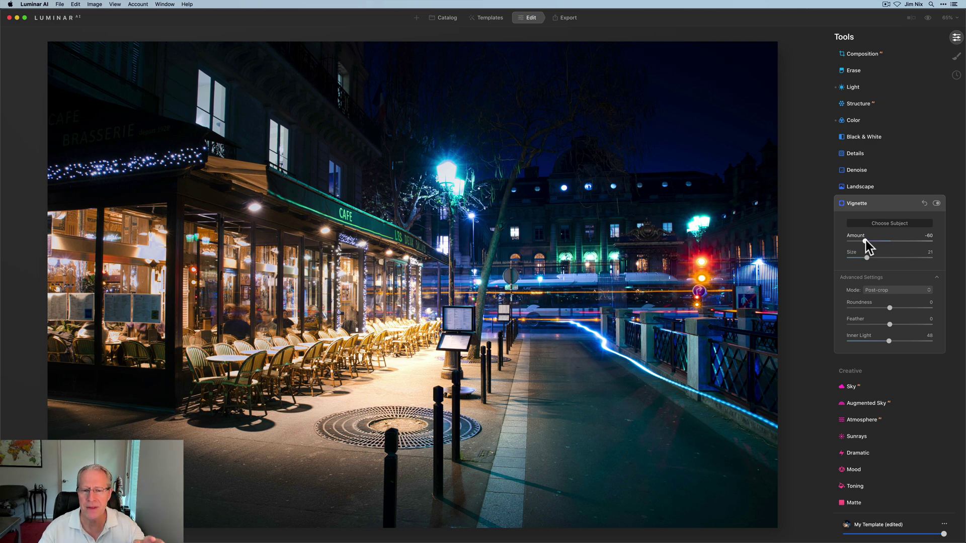
{"action": "left_click", "coordinate": [936, 203]}
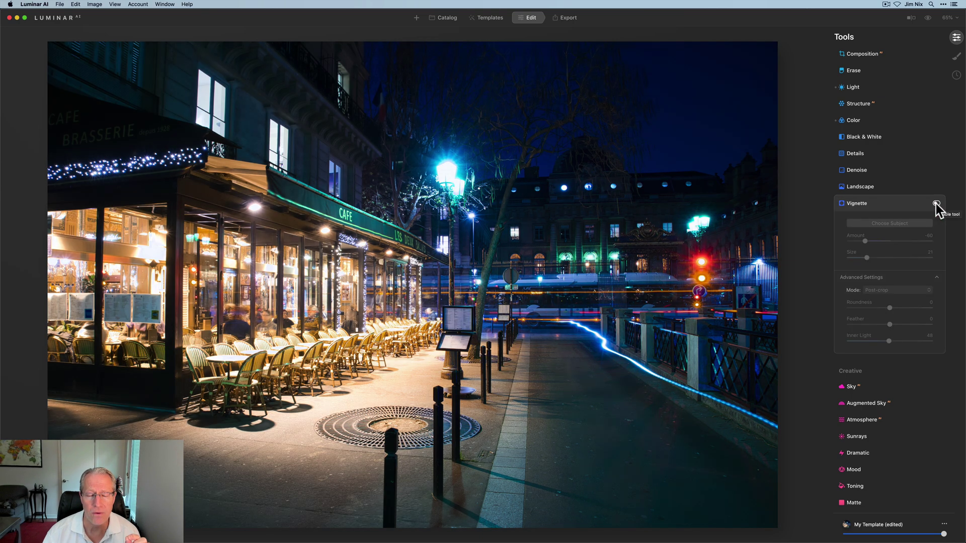
{"action": "left_click", "coordinate": [936, 203]}
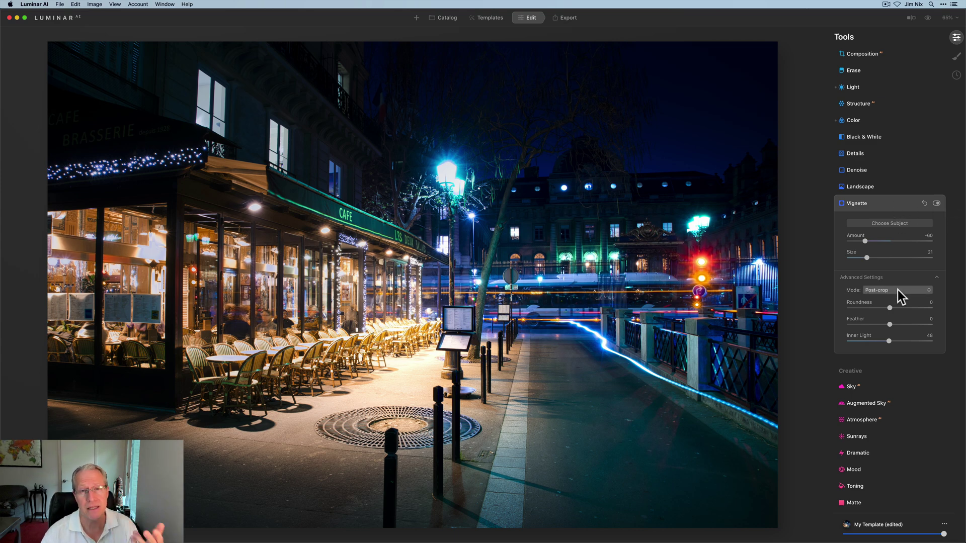
{"action": "left_click", "coordinate": [896, 203]}
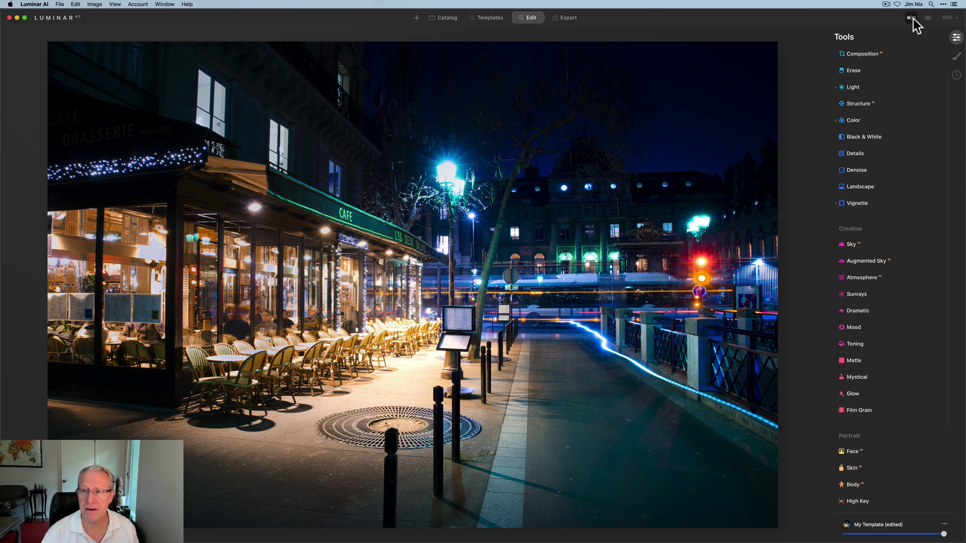
{"action": "left_click", "coordinate": [928, 18]}
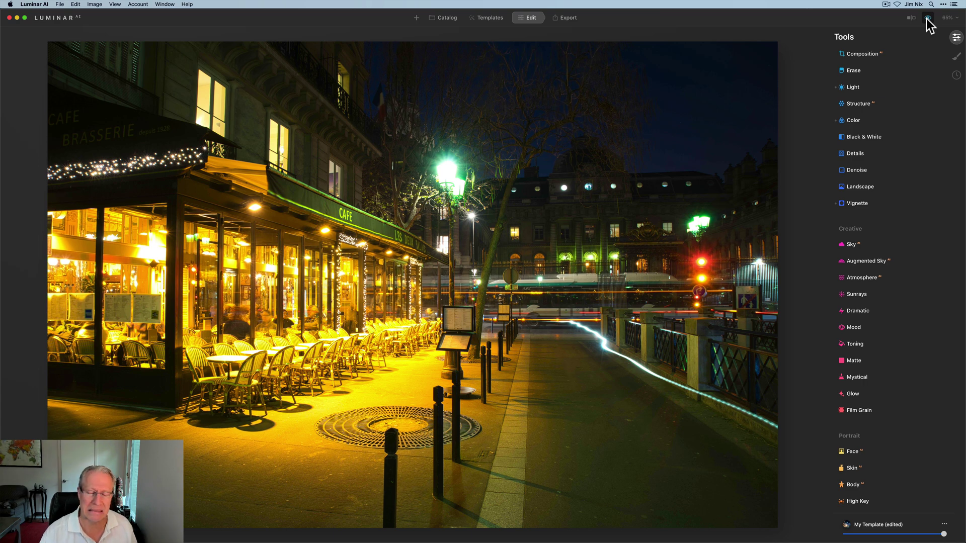
{"action": "left_click", "coordinate": [927, 18]}
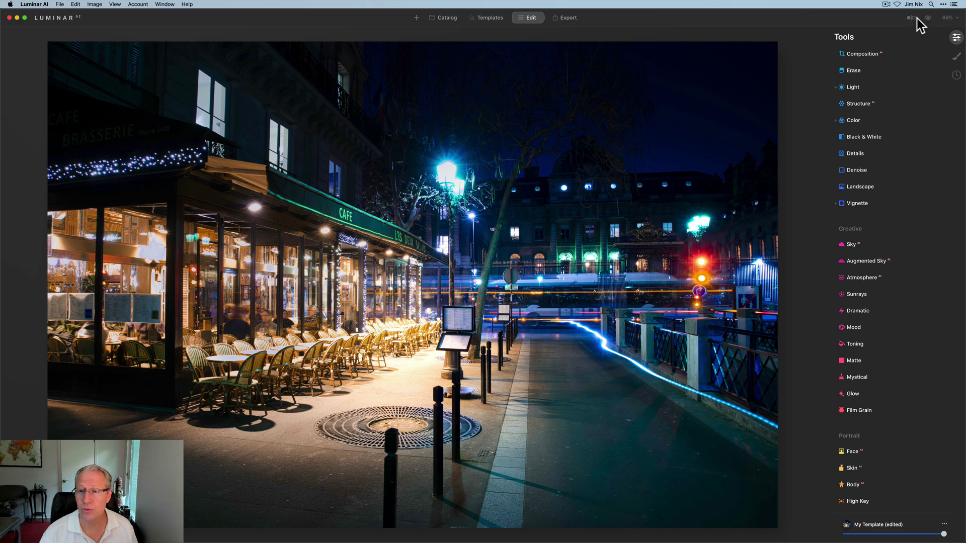
{"action": "left_click", "coordinate": [911, 17]}
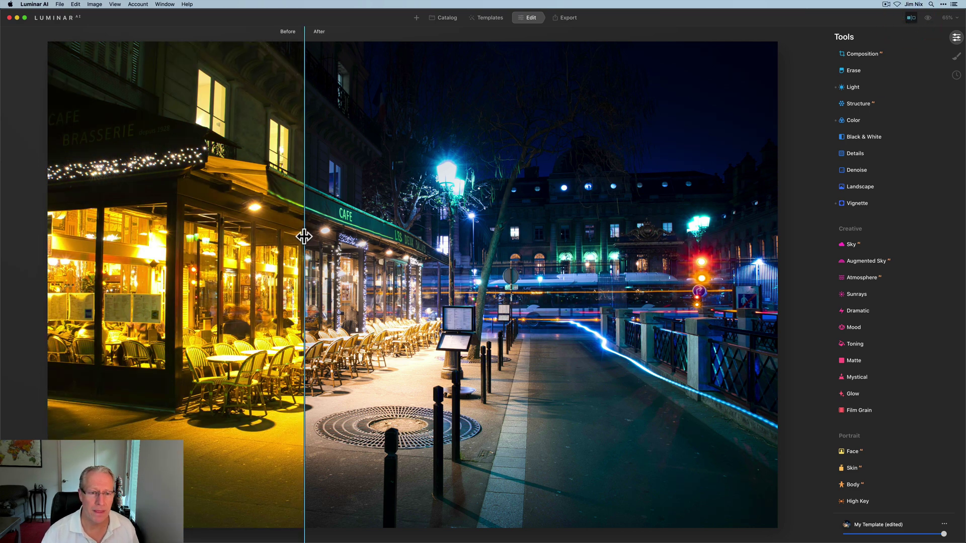
{"action": "left_click_drag", "start_coordinate": [304, 237], "coordinate": [290, 222]}
{"action": "left_click", "coordinate": [620, 110]}
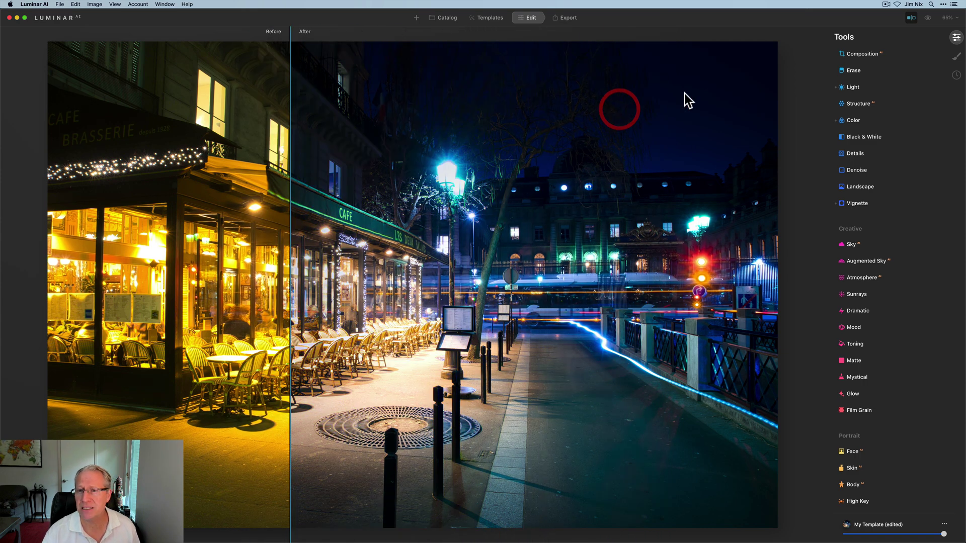
{"action": "left_click", "coordinate": [911, 18]}
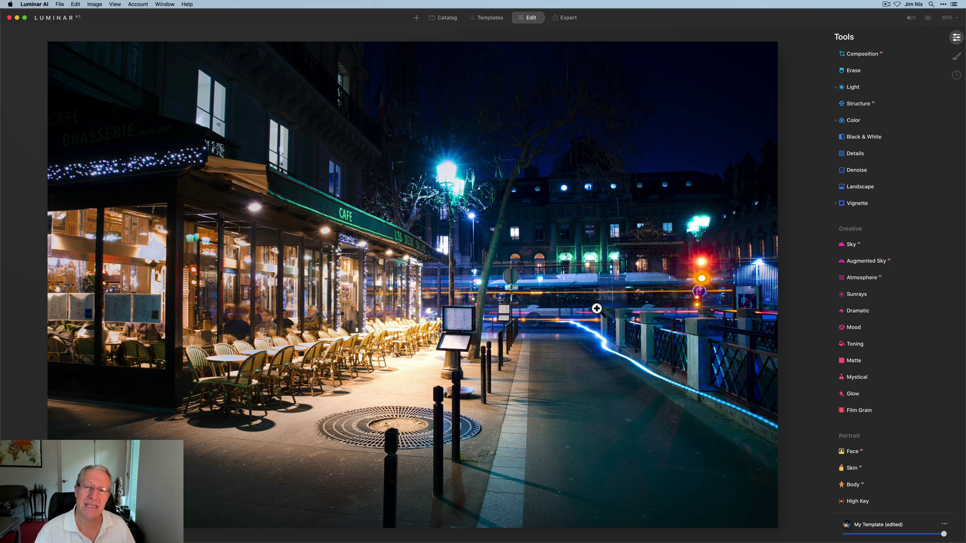